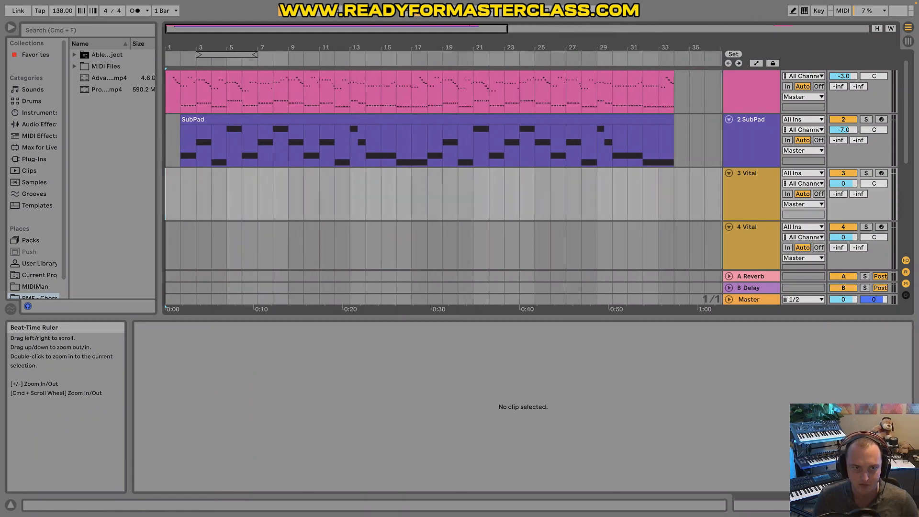
- Examine the notes of the SubPad clip and the Lead clip
{"action": "scroll", "coordinate": [508, 153], "scroll_direction": "up", "scroll_amount": 1}
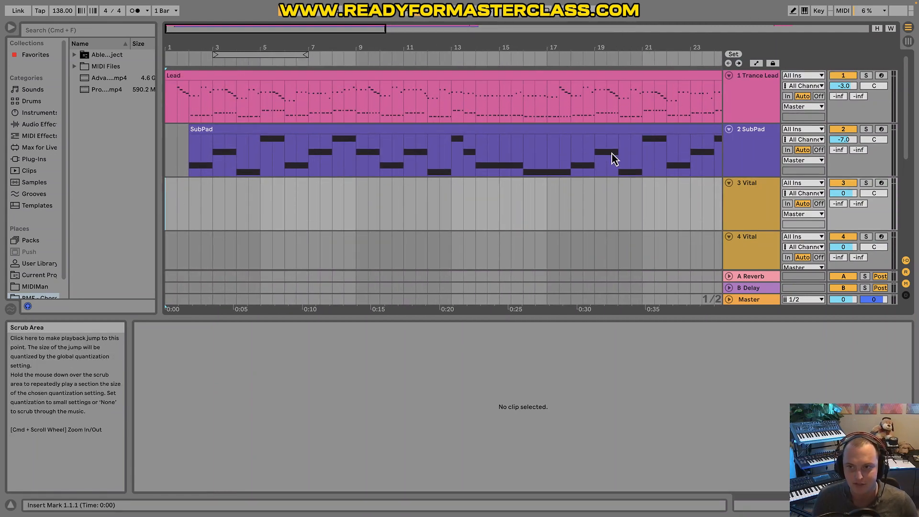
{"action": "left_click", "coordinate": [186, 161]}
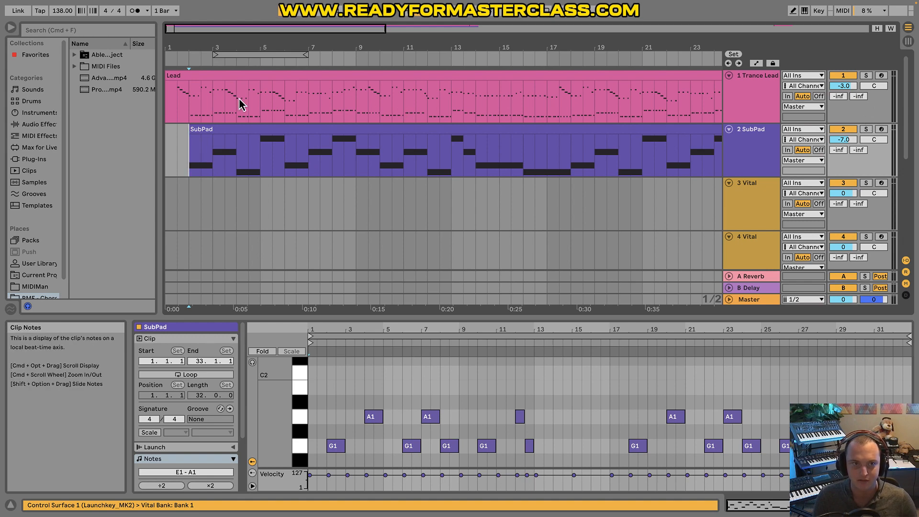
{"action": "left_click", "coordinate": [271, 78]}
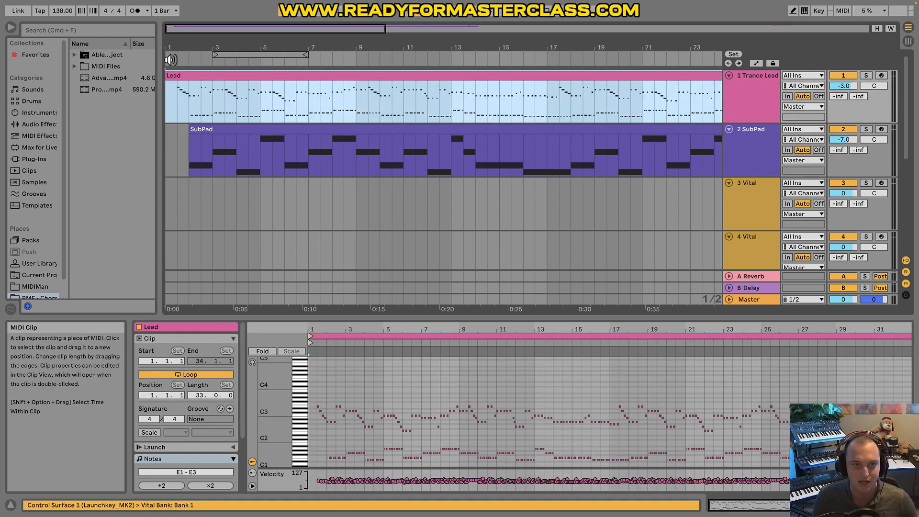
- Play the arrangement from its beginning and audition the SubPad track in solo
{"action": "left_click_drag", "start_coordinate": [178, 48], "coordinate": [177, 57]}
{"action": "left_click", "coordinate": [173, 157]}
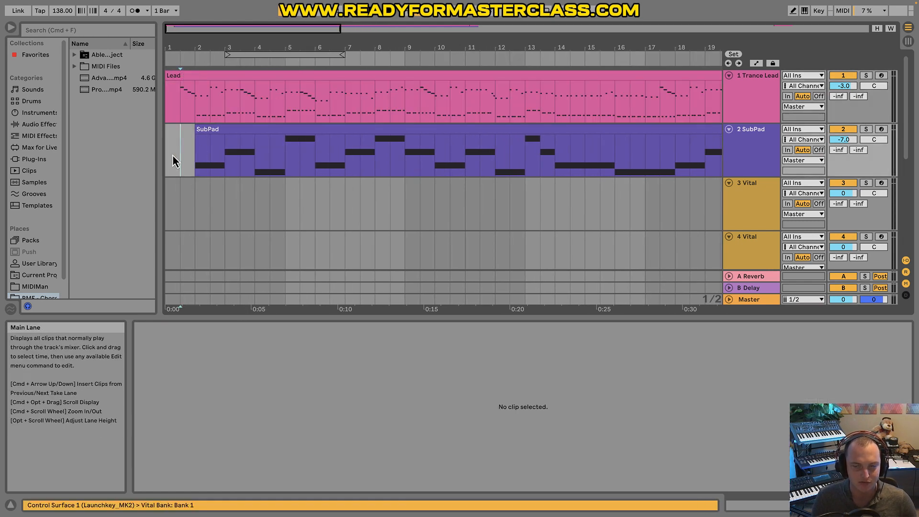
{"action": "key", "text": "space"}
{"action": "left_click", "coordinate": [866, 129]}
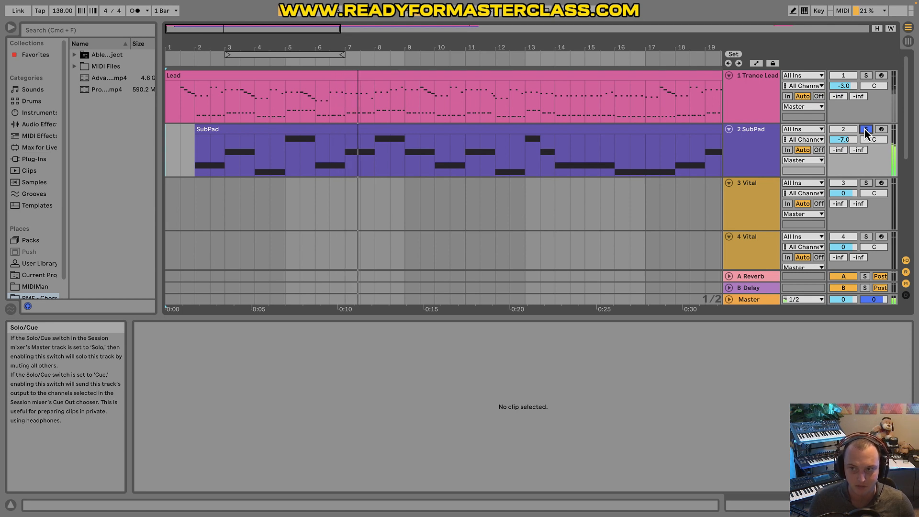
{"action": "left_click", "coordinate": [865, 129]}
- Compare the two tracks during playback by temporarily muting Trance Lead and SubPad in turn
{"action": "left_click", "coordinate": [842, 75]}
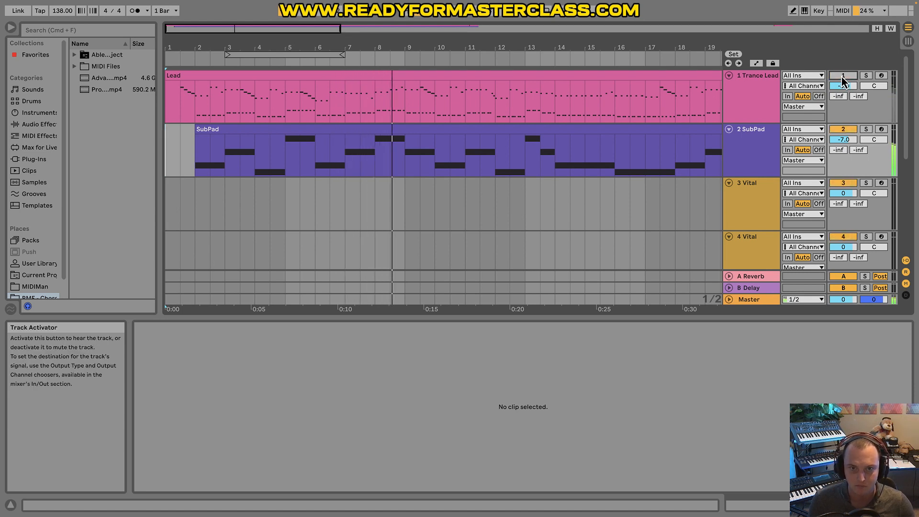
{"action": "left_click", "coordinate": [843, 75]}
{"action": "left_click", "coordinate": [844, 130]}
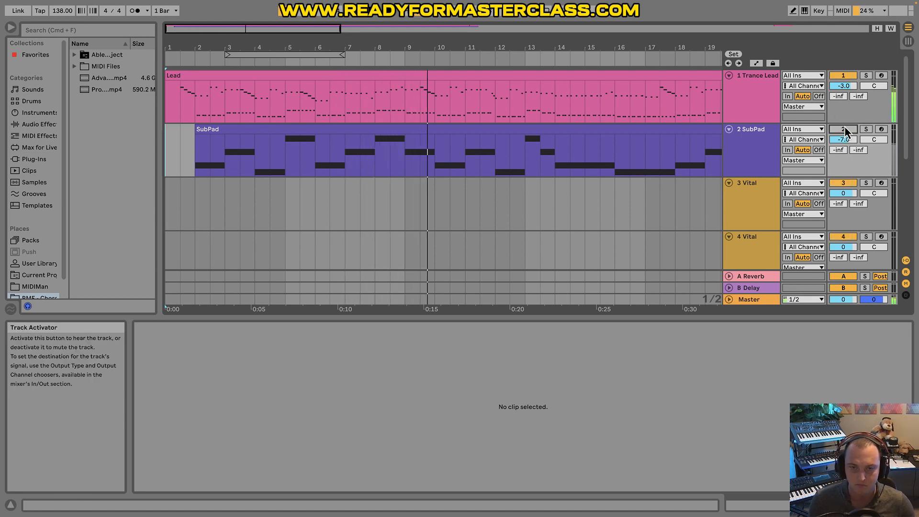
{"action": "left_click", "coordinate": [843, 129]}
{"action": "left_click_drag", "start_coordinate": [431, 57], "coordinate": [352, 46]}
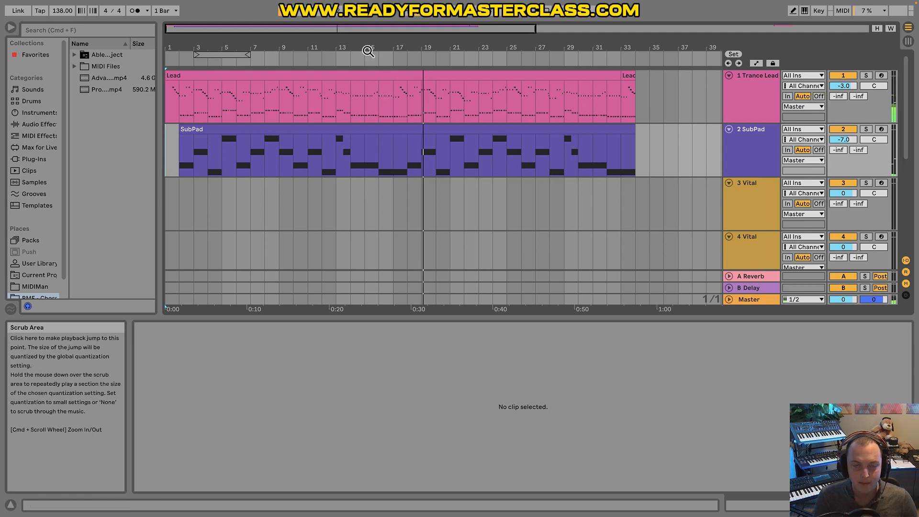
{"action": "left_click_drag", "start_coordinate": [369, 51], "coordinate": [369, 67]}
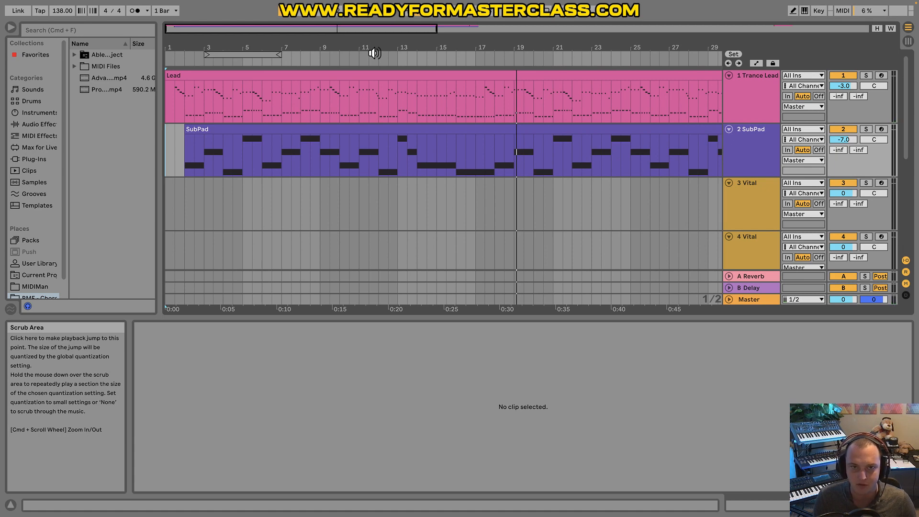
{"action": "left_click_drag", "start_coordinate": [375, 44], "coordinate": [268, 28]}
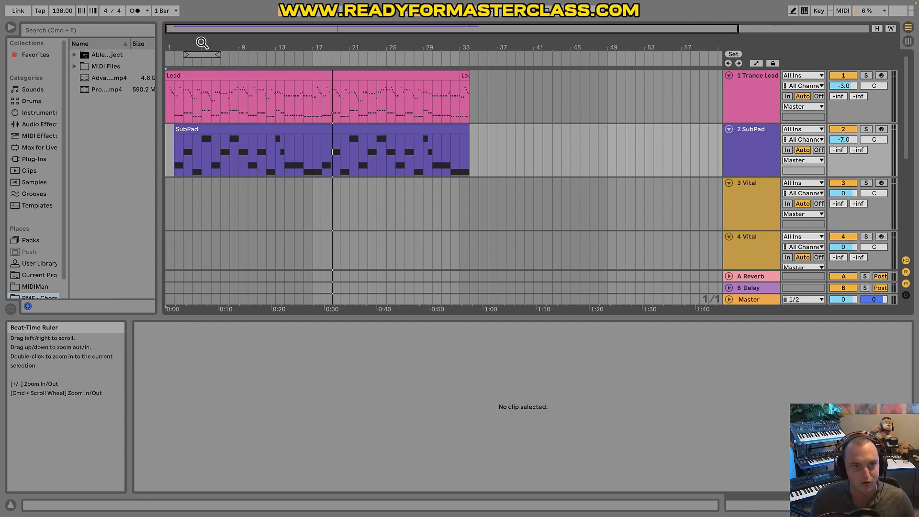
{"action": "left_click_drag", "start_coordinate": [193, 44], "coordinate": [194, 52]}
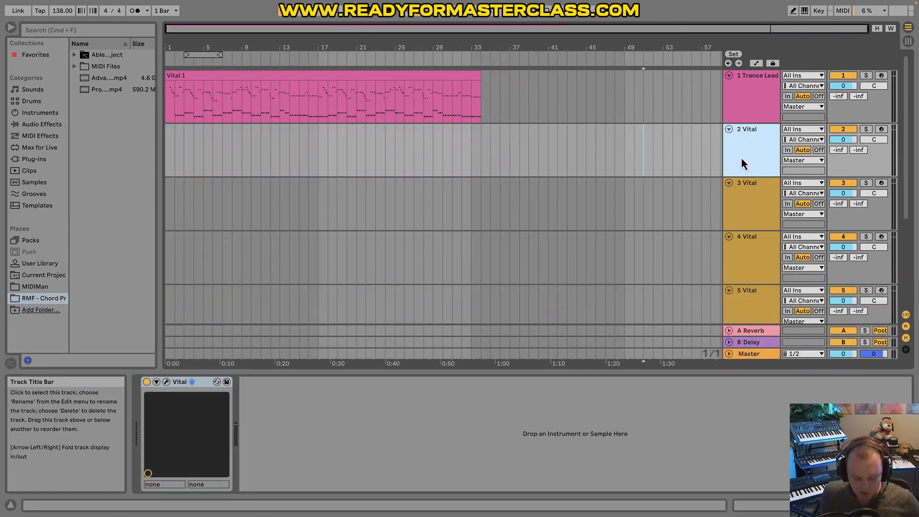
- Rename track 2 as SubPad and colour it dark purple
{"action": "key", "text": "super+r"}
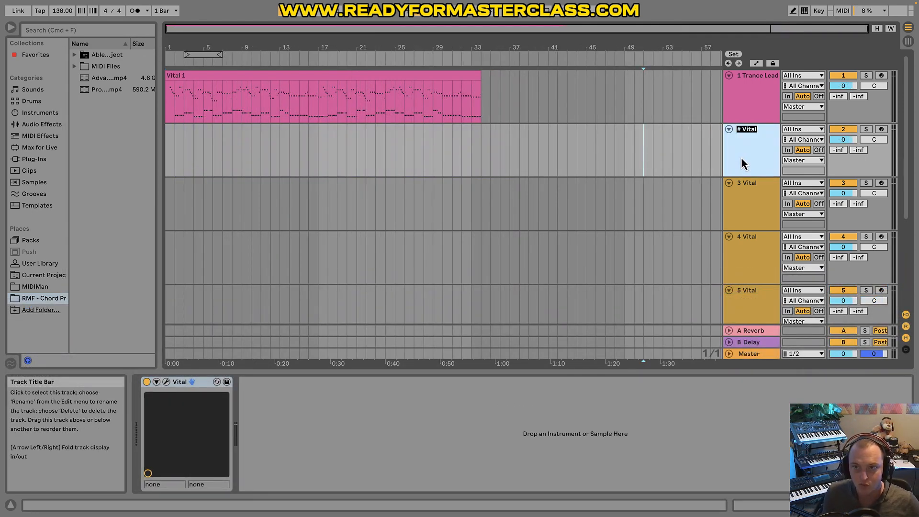
{"action": "type", "text": "# Vit"}
{"action": "type", "text": "SubPad"}
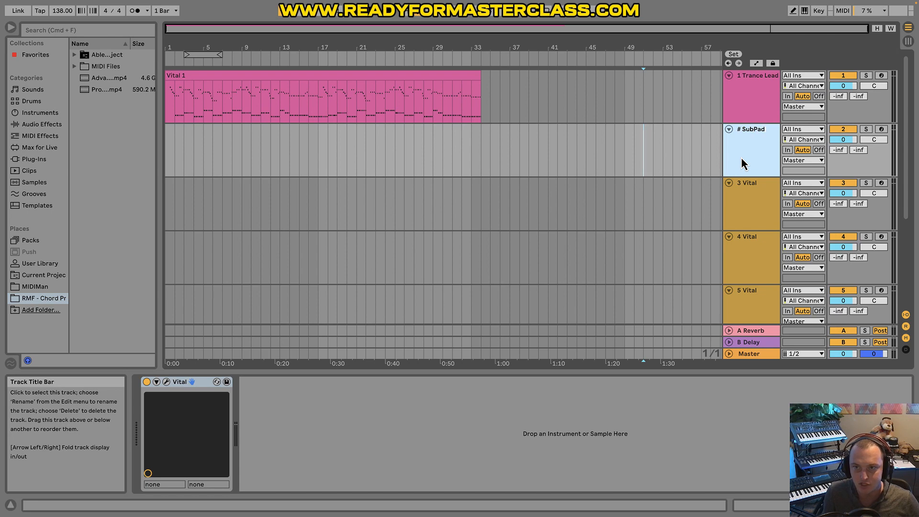
{"action": "right_click", "coordinate": [741, 157]}
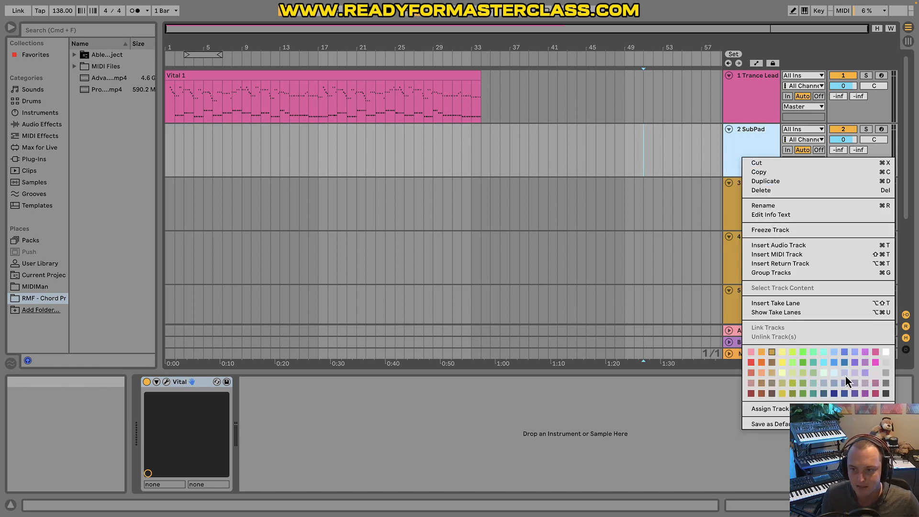
{"action": "left_click", "coordinate": [855, 394]}
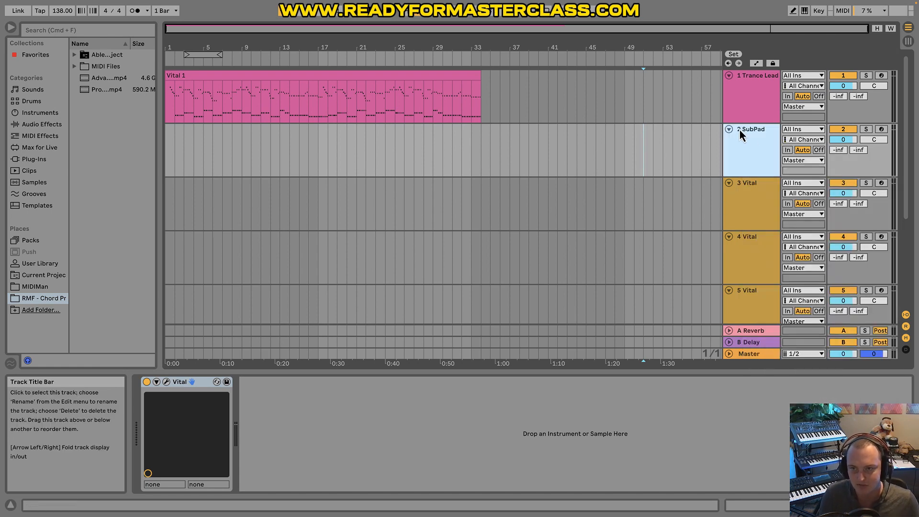
- Check the SubPad track's Vital synth, and open the Vital 1 clip in an enlarged note editor
{"action": "left_click", "coordinate": [167, 382]}
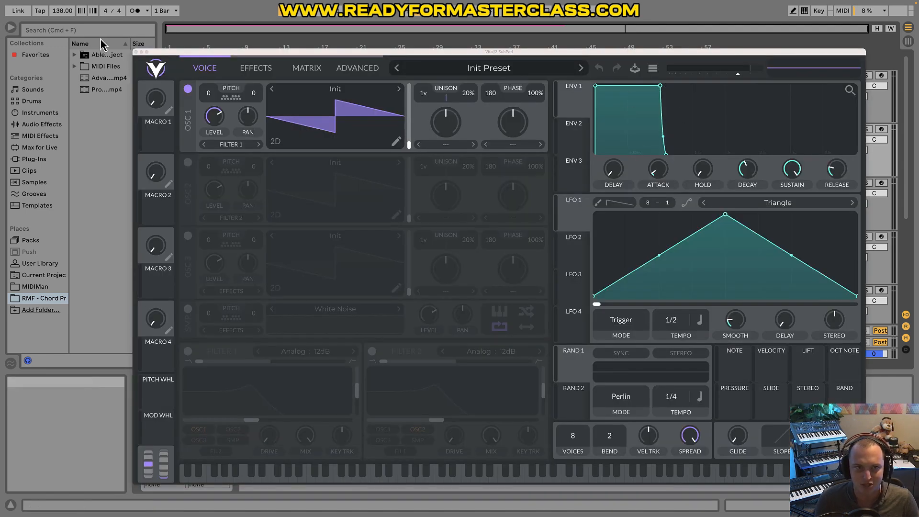
{"action": "left_click", "coordinate": [136, 52]}
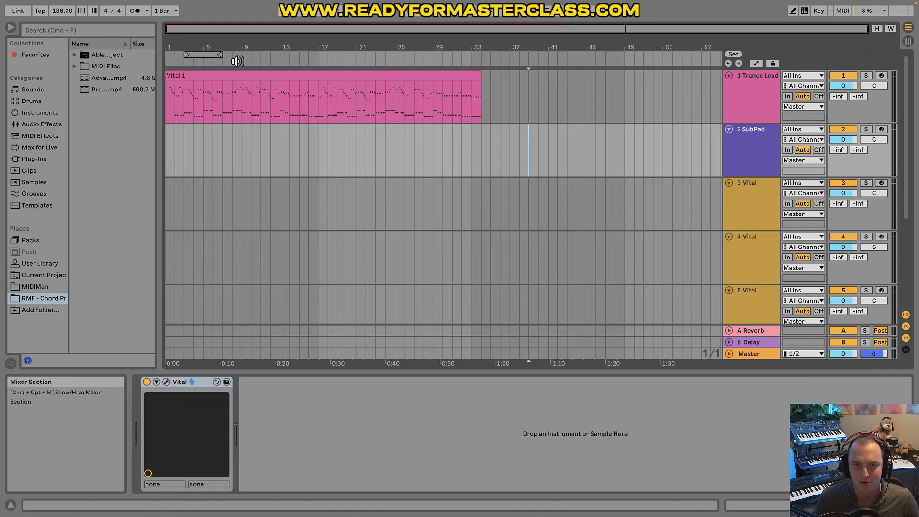
{"action": "double_click", "coordinate": [230, 77]}
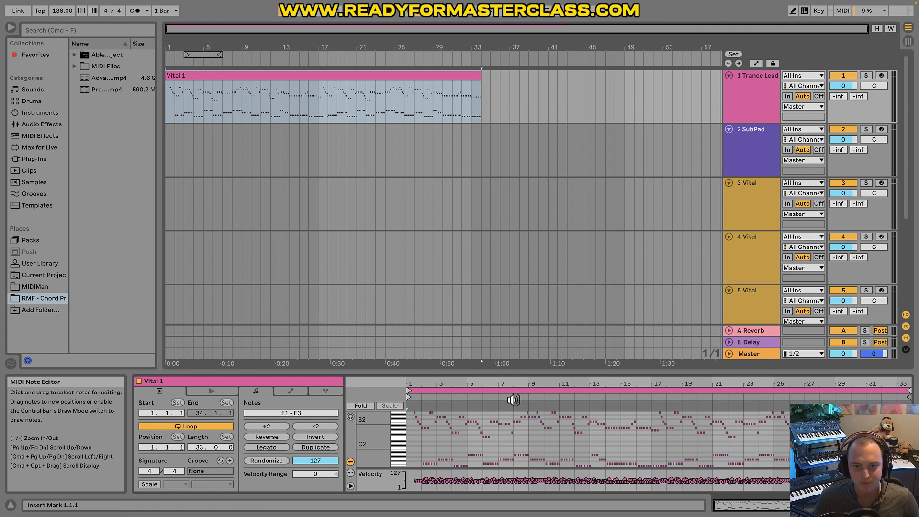
{"action": "left_click_drag", "start_coordinate": [512, 371], "coordinate": [457, 235]}
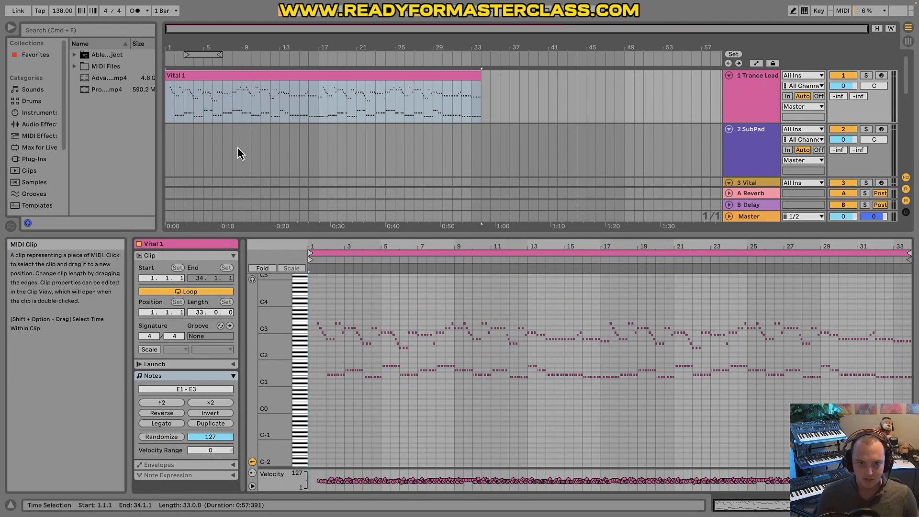
- Create an empty 32-bar MIDI clip on the SubPad track, running from bar 2 to the end of the lead clip
{"action": "double_click", "coordinate": [173, 128]}
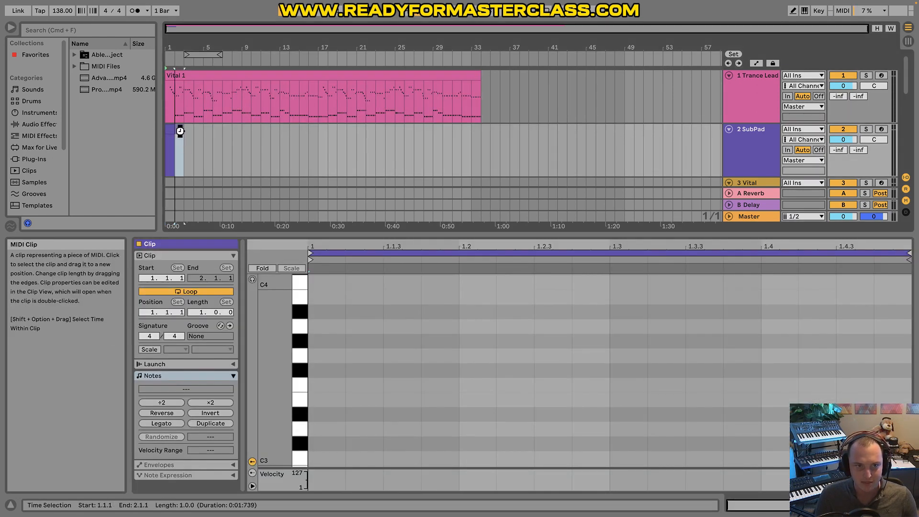
{"action": "left_click_drag", "start_coordinate": [178, 142], "coordinate": [481, 140]}
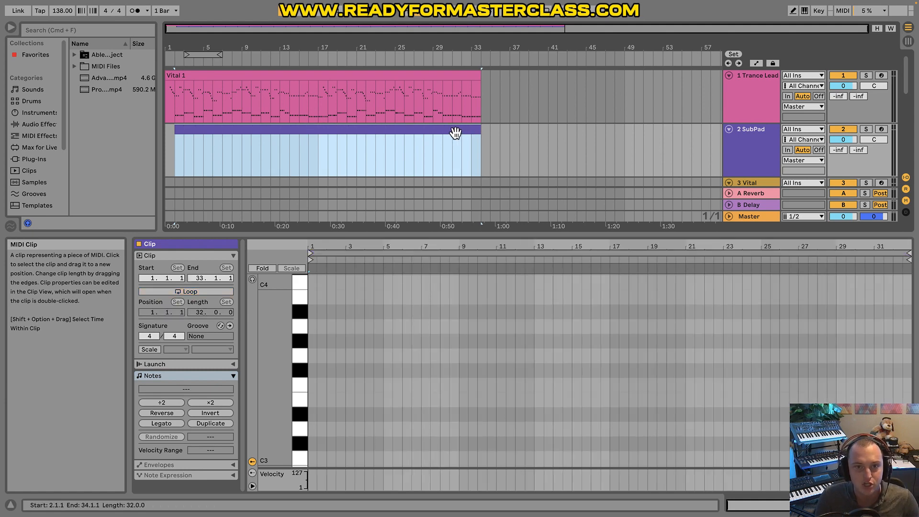
- Show the Vital 1 and SubPad clips together in the note editor and focus editing on the SubPad clip
{"action": "left_click", "coordinate": [248, 78], "text": "shift"}
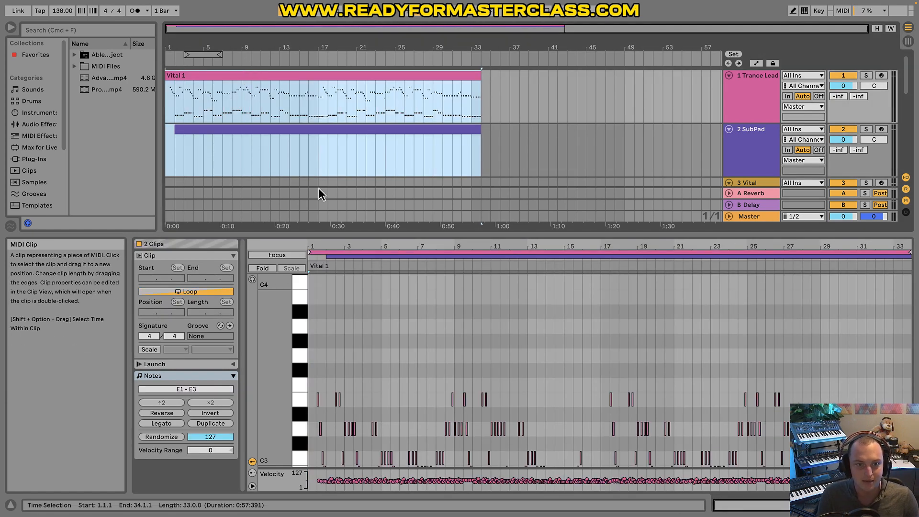
{"action": "left_click_drag", "start_coordinate": [318, 242], "coordinate": [352, 297]}
{"action": "scroll", "coordinate": [485, 300], "scroll_direction": "down", "scroll_amount": 8}
{"action": "scroll", "coordinate": [481, 311], "scroll_direction": "down", "scroll_amount": 5}
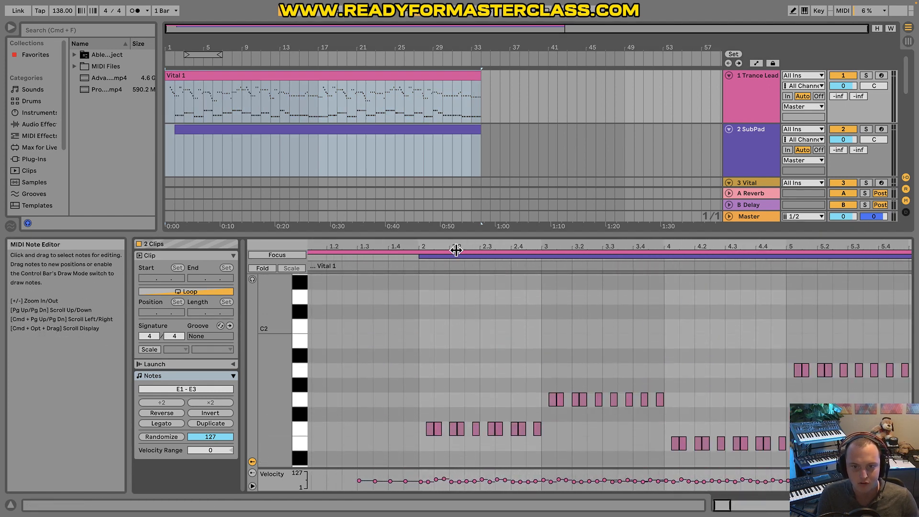
{"action": "left_click", "coordinate": [453, 257]}
{"action": "left_click", "coordinate": [278, 254]}
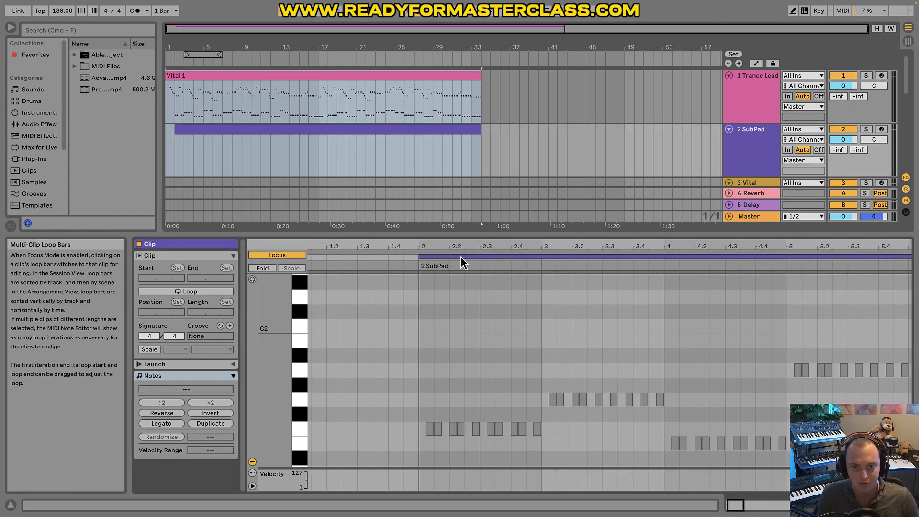
- Enter one-bar bass notes F1, G1 and E1 at bars 2, 3 and 4 of the SubPad clip
{"action": "double_click", "coordinate": [423, 429]}
{"action": "mouse_move", "coordinate": [423, 429]}
{"action": "left_mouse_down"}
{"action": "mouse_move", "coordinate": [569, 429]}
{"action": "mouse_move", "coordinate": [540, 427]}
{"action": "left_mouse_up"}
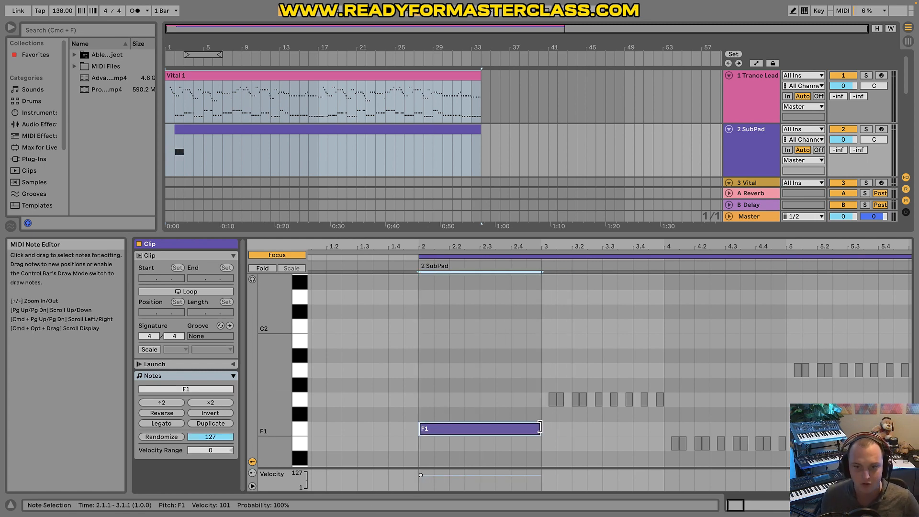
{"action": "key", "text": "super+d"}
{"action": "key", "text": "Up"}
{"action": "key", "text": "Up"}
{"action": "key", "text": "super+d"}
{"action": "key", "text": "Down"}
{"action": "key", "text": "Down"}
{"action": "key", "text": "Down"}
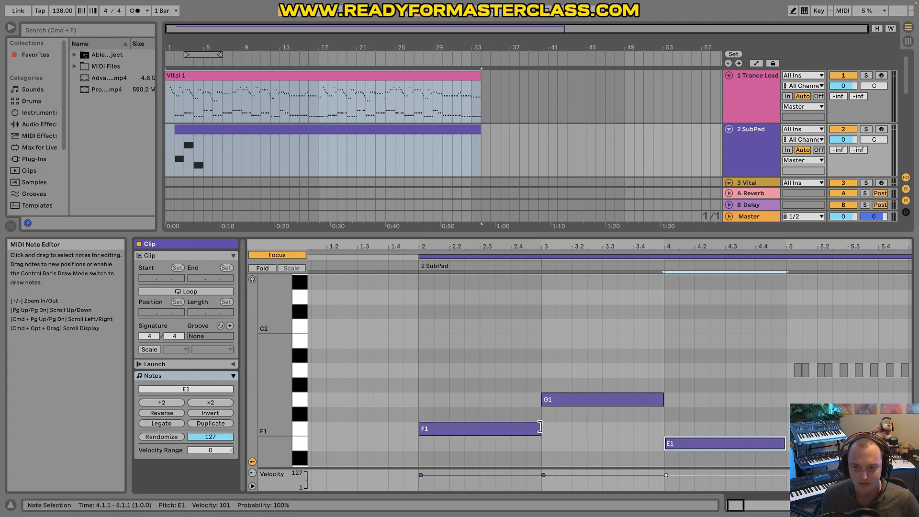
- Add a one-bar A1 at bar 5 and a one-bar F1 at bar 6 of the SubPad clip
{"action": "key", "text": "super+d"}
{"action": "key", "text": "Up"}
{"action": "key", "text": "Up"}
{"action": "key", "text": "Up"}
{"action": "key", "text": "Up"}
{"action": "key", "text": "Up"}
{"action": "key", "text": "super+d"}
{"action": "key", "text": "Down"}
{"action": "key", "text": "Down"}
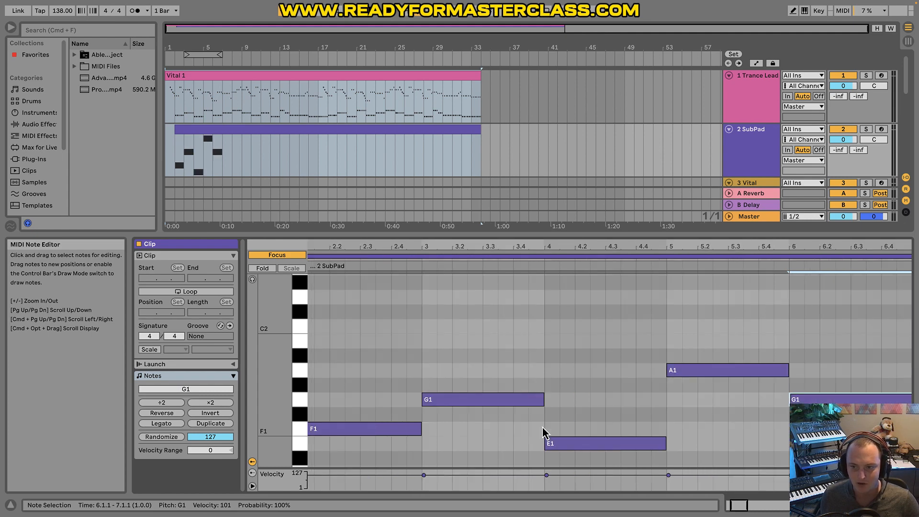
{"action": "key", "text": "Down"}
{"action": "key", "text": "Down"}
- Continue the SubPad line with a one-bar G1 at bar 7 and a one-bar A1 at bar 8
{"action": "key", "text": "super+d"}
{"action": "key", "text": "Up"}
{"action": "key", "text": "Up"}
{"action": "key", "text": "super+d"}
{"action": "key", "text": "Up"}
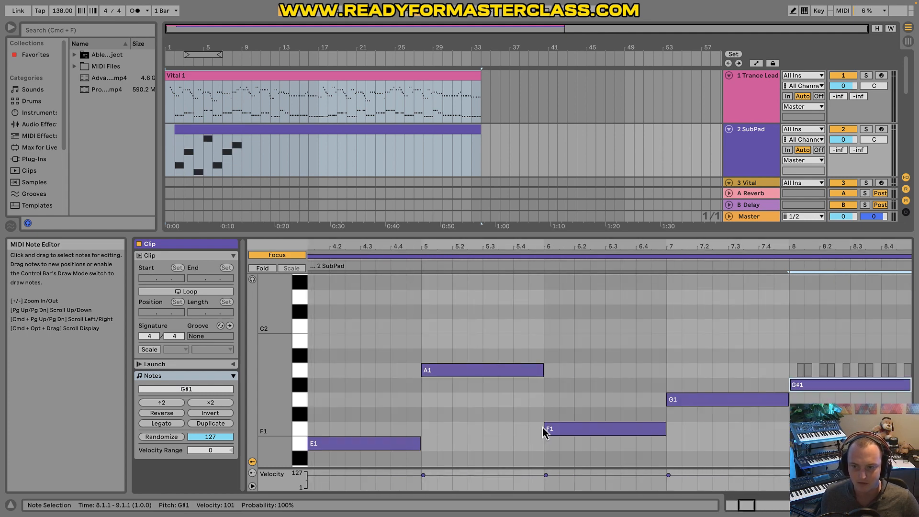
{"action": "key", "text": "Up"}
- Add a one-bar G1 at bar 9 and a one-bar F1 at bar 10
{"action": "key", "text": "super+d"}
{"action": "key", "text": "Down"}
{"action": "key", "text": "Down"}
{"action": "key", "text": "super+d"}
{"action": "key", "text": "Down"}
{"action": "key", "text": "Down"}
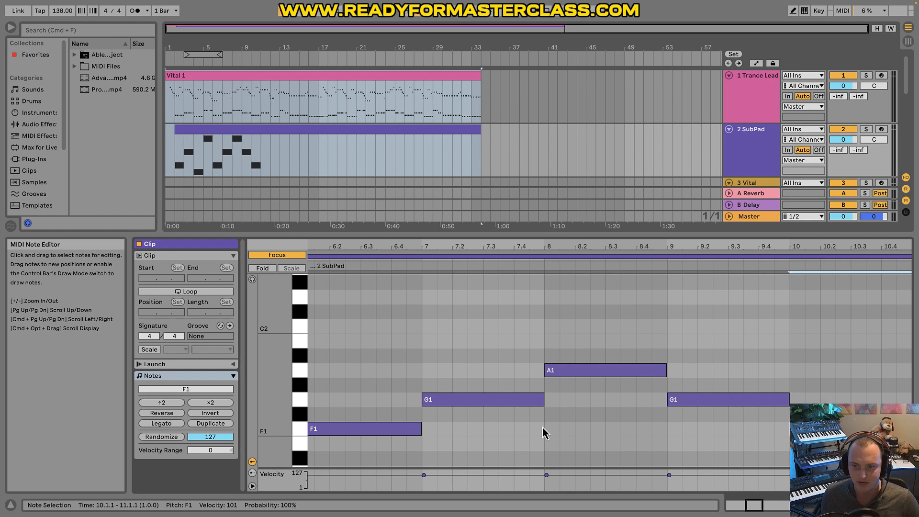
- Add a one-bar G1 at bar 11 and a one-bar E1 at bar 12
{"action": "key", "text": "super+d"}
{"action": "key", "text": "Up"}
{"action": "key", "text": "Up"}
{"action": "key", "text": "super+d"}
{"action": "key", "text": "Down"}
{"action": "key", "text": "Down"}
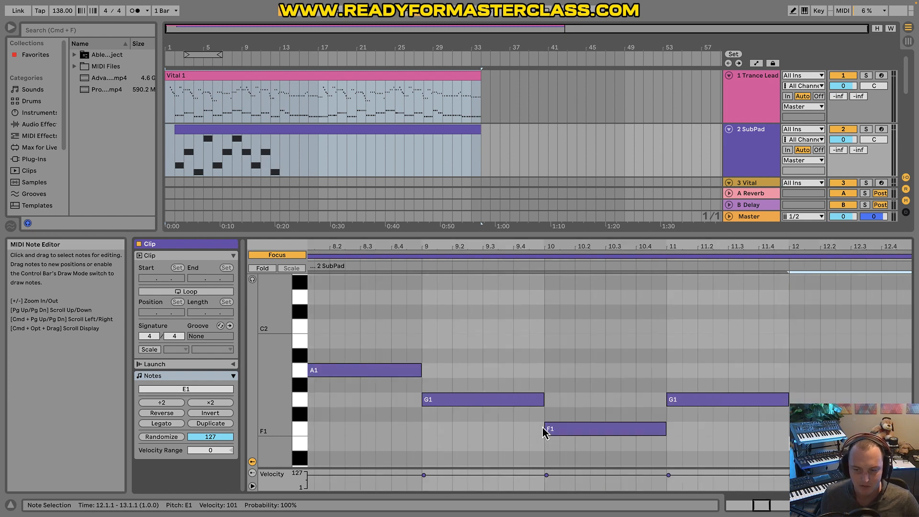
- Fill bar 13 of the SubPad clip with a half-bar A1 followed by a half-bar G1
{"action": "key", "text": "super+d"}
{"action": "key", "text": "Up"}
{"action": "key", "text": "Up"}
{"action": "key", "text": "Up"}
{"action": "key", "text": "Up"}
{"action": "key", "text": "Up"}
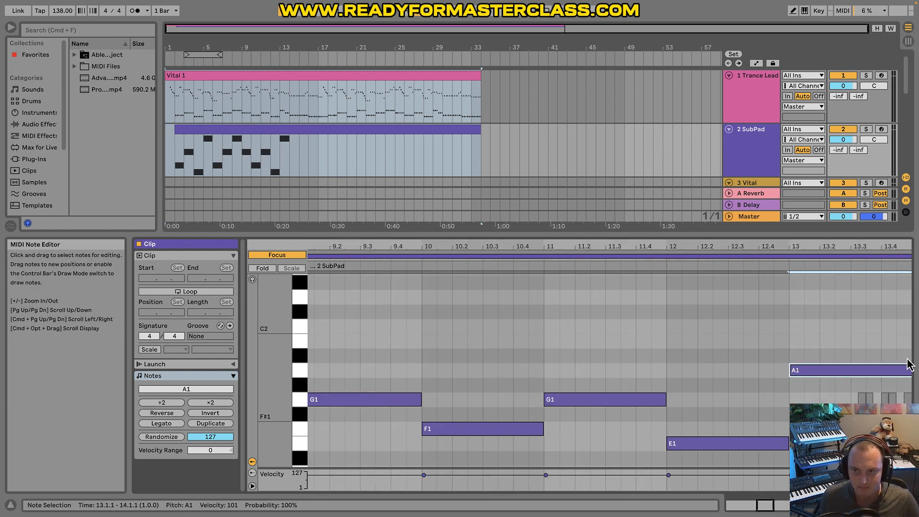
{"action": "scroll", "coordinate": [573, 378], "scroll_direction": "right", "scroll_amount": 5}
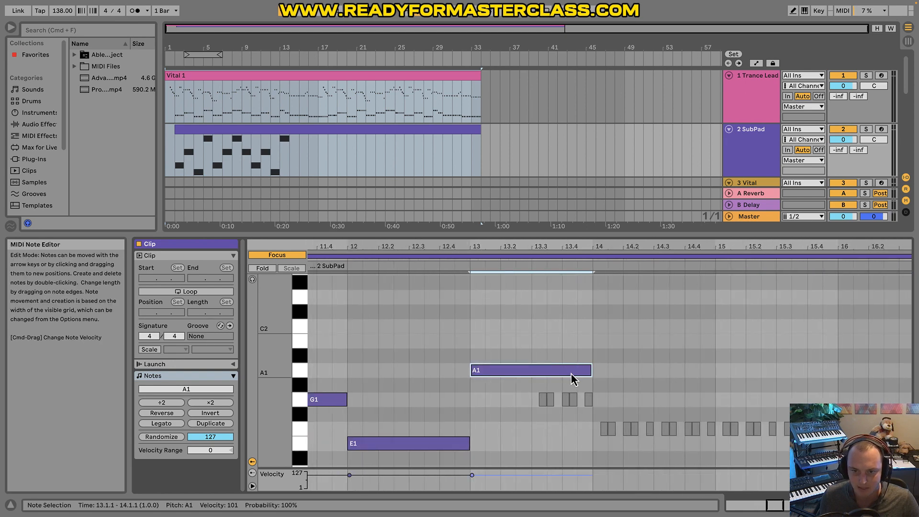
{"action": "left_click_drag", "start_coordinate": [590, 370], "coordinate": [531, 370]}
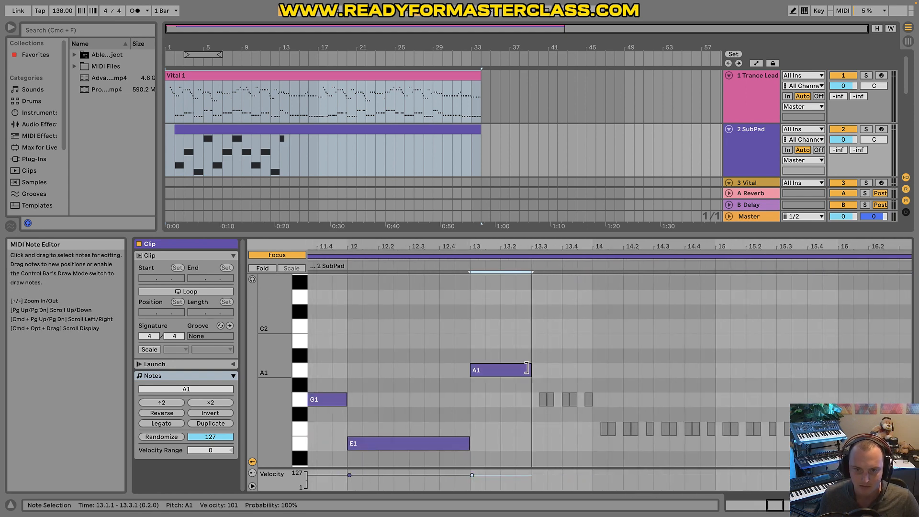
{"action": "key", "text": "super+d"}
{"action": "key", "text": "Down"}
{"action": "key", "text": "Down"}
- Add a two-bar F1 at bar 14 and a two-bar E1 at bar 16 of the SubPad clip
{"action": "key", "text": "super+d"}
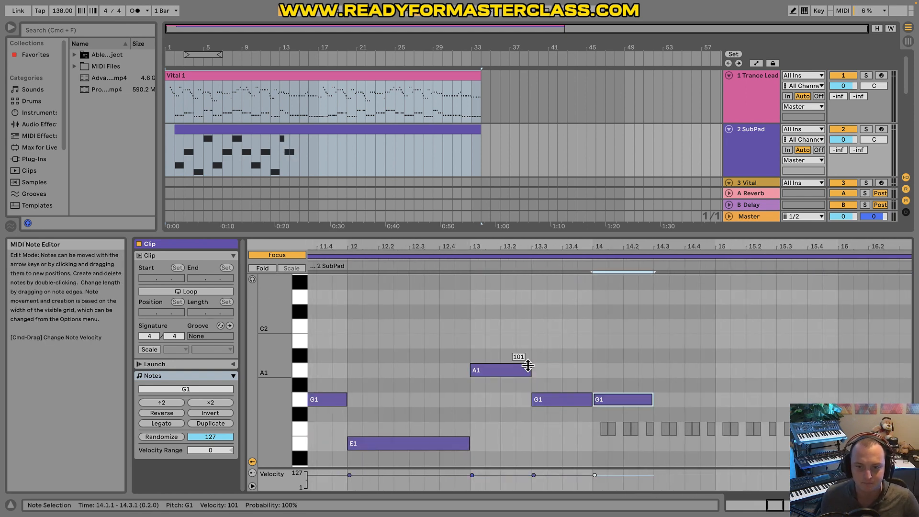
{"action": "key", "text": "Down"}
{"action": "key", "text": "Down"}
{"action": "left_click_drag", "start_coordinate": [652, 428], "coordinate": [839, 428]}
{"action": "key", "text": "super+d"}
{"action": "key", "text": "Down"}
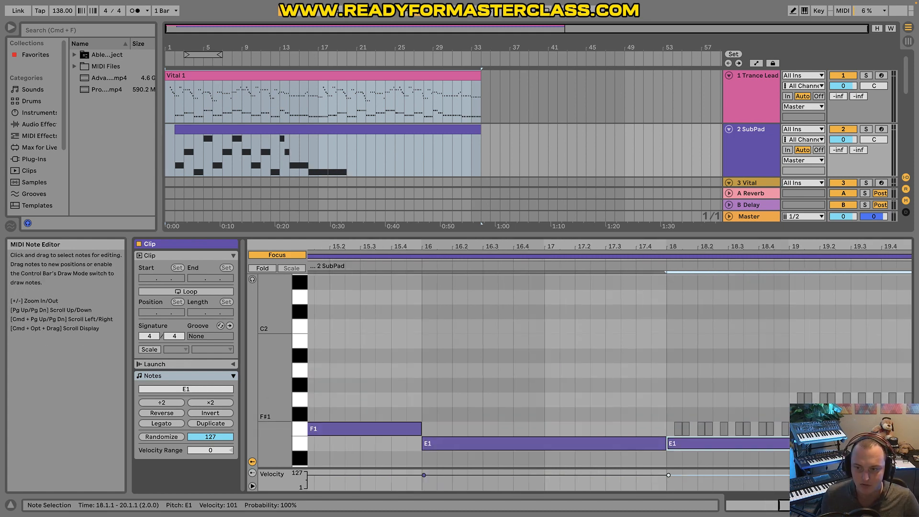
- Add a two-bar F1 at bar 18 of the SubPad clip and listen to it
{"action": "key", "text": "super+d"}
{"action": "key", "text": "Up"}
{"action": "key", "text": "space"}
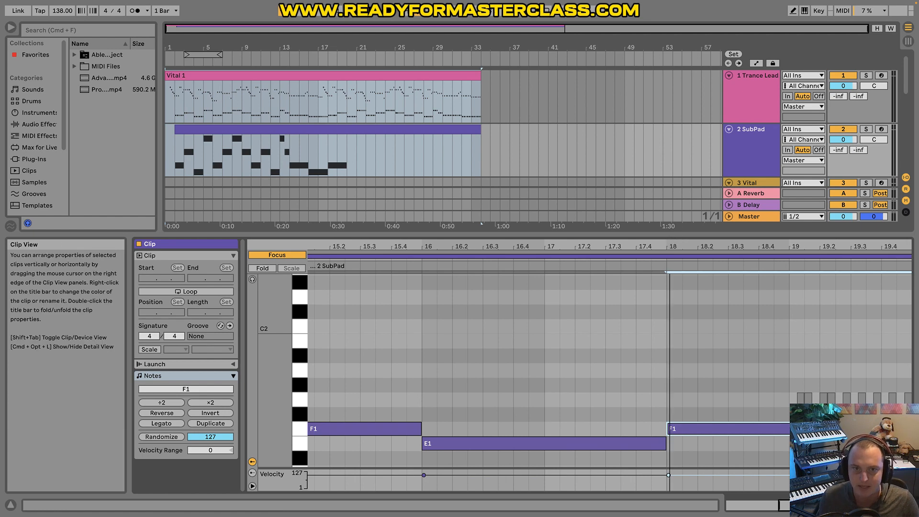
{"action": "key", "text": "space"}
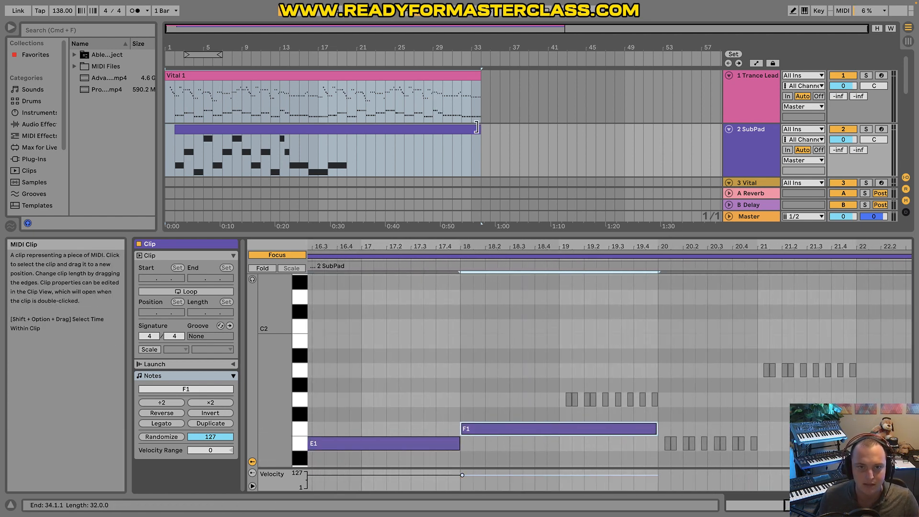
{"action": "mouse_move", "coordinate": [481, 129]}
{"action": "left_mouse_down"}
{"action": "mouse_move", "coordinate": [341, 128]}
{"action": "mouse_move", "coordinate": [398, 130]}
{"action": "left_mouse_up"}
{"action": "key", "text": "super+z"}
{"action": "key", "text": "super+z"}
{"action": "left_click", "coordinate": [568, 158]}
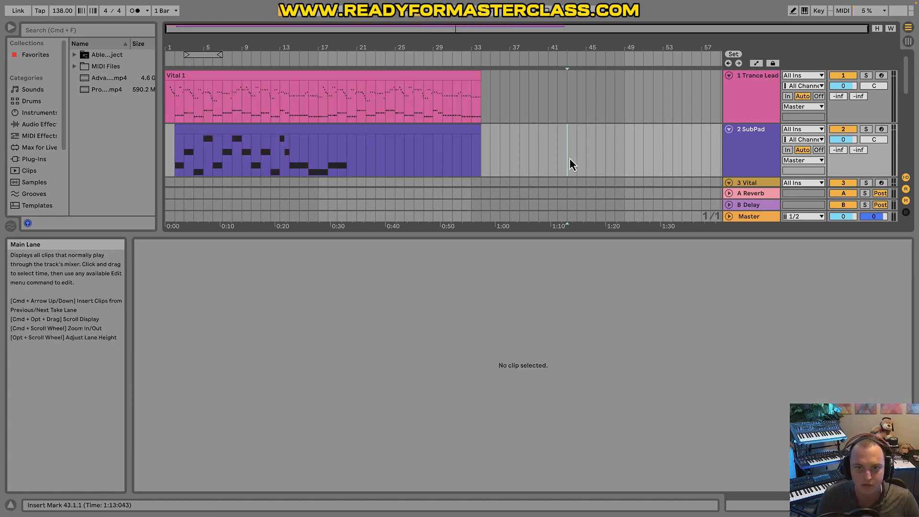
- Trim the SubPad clip to end at bar 18 and consolidate it with a duplicate into one 32-bar clip
{"action": "left_click_drag", "start_coordinate": [475, 134], "coordinate": [325, 128]}
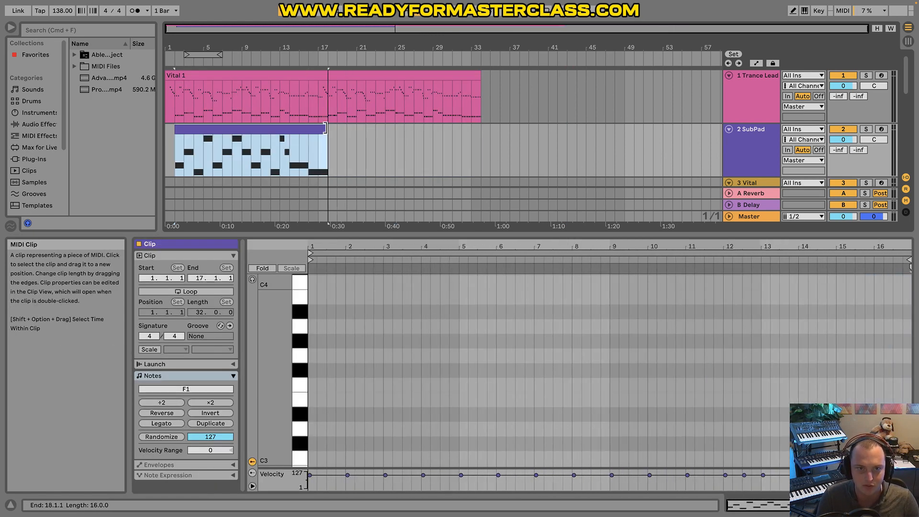
{"action": "key", "text": "super+d"}
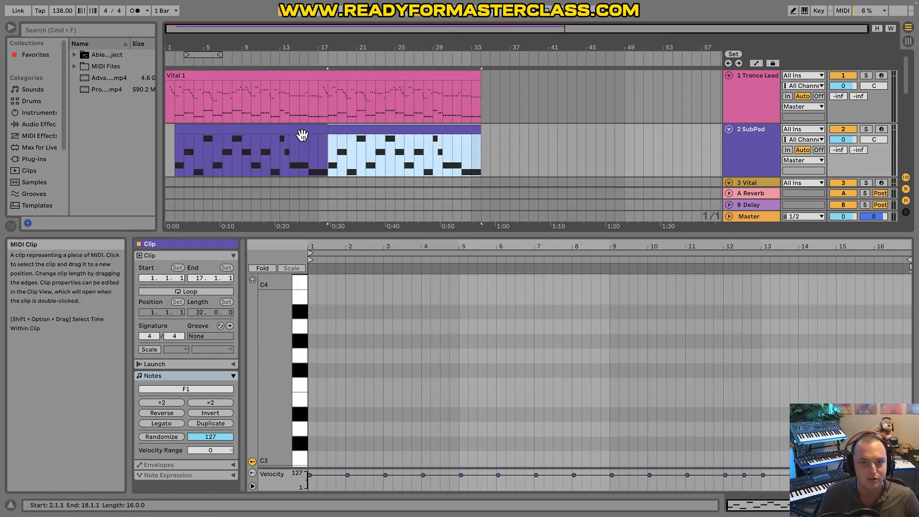
{"action": "left_click", "coordinate": [302, 135], "text": "shift"}
{"action": "key", "text": "super+j"}
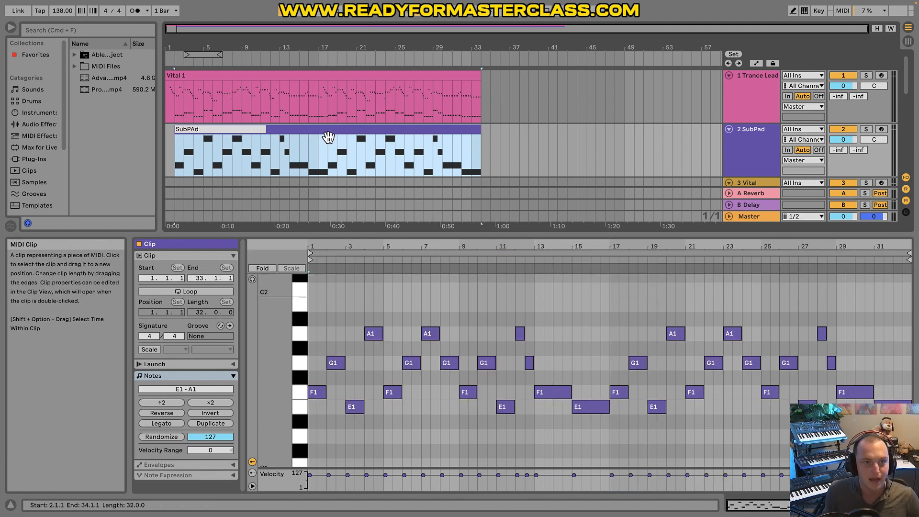
- Name the consolidated 32-bar clip on the SubPad track "SubPad"
{"action": "key", "text": "BackSpace"}
{"action": "key", "text": "BackSpace"}
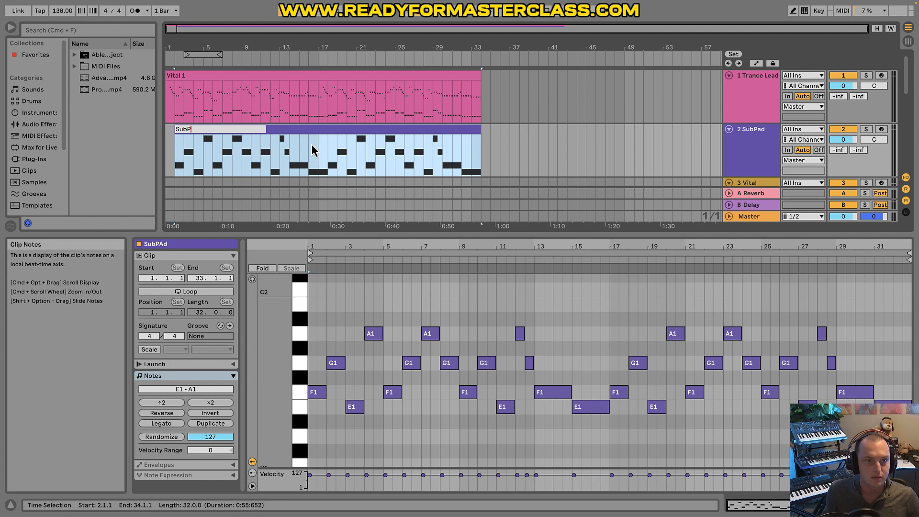
{"action": "type", "text": "pad"}
{"action": "key", "text": "Return"}
{"action": "key", "text": "super+r"}
{"action": "type", "text": "SubPad"}
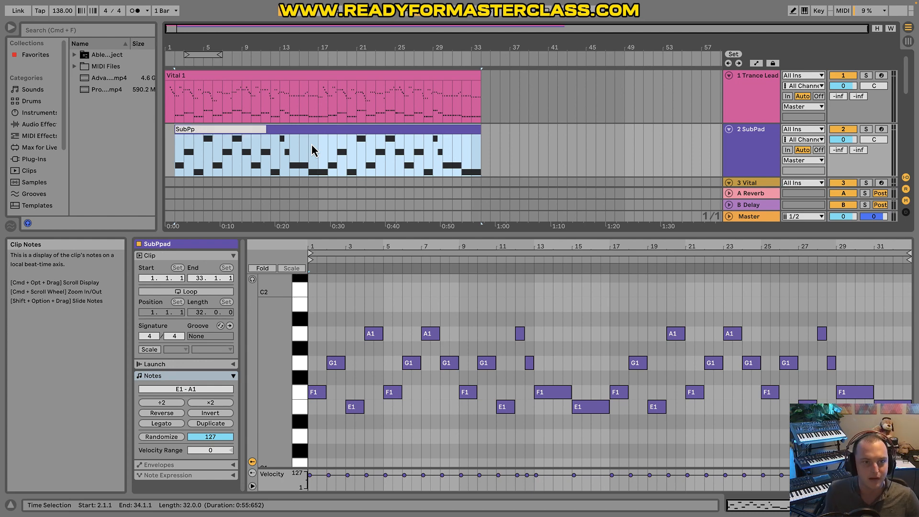
{"action": "key", "text": "Return"}
- Rename the clip on the Trance Lead track as "Lead"
{"action": "left_click", "coordinate": [259, 85]}
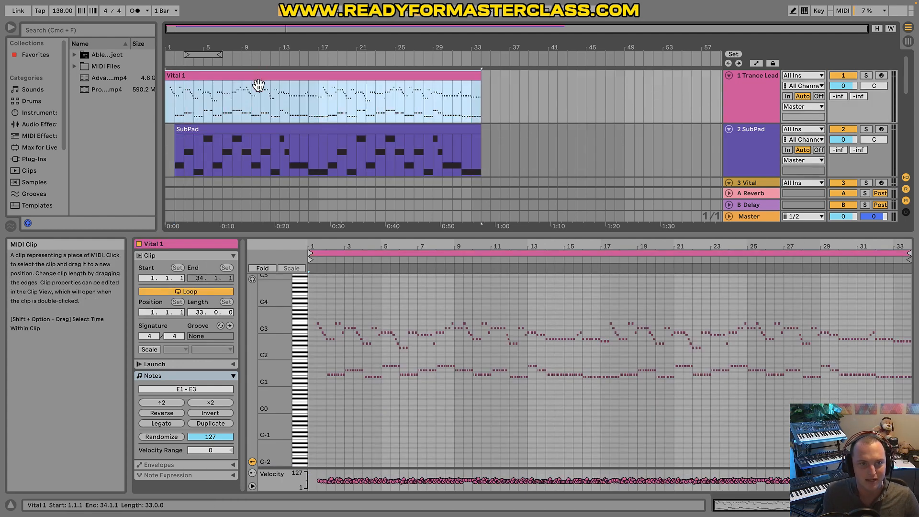
{"action": "key", "text": "super+r"}
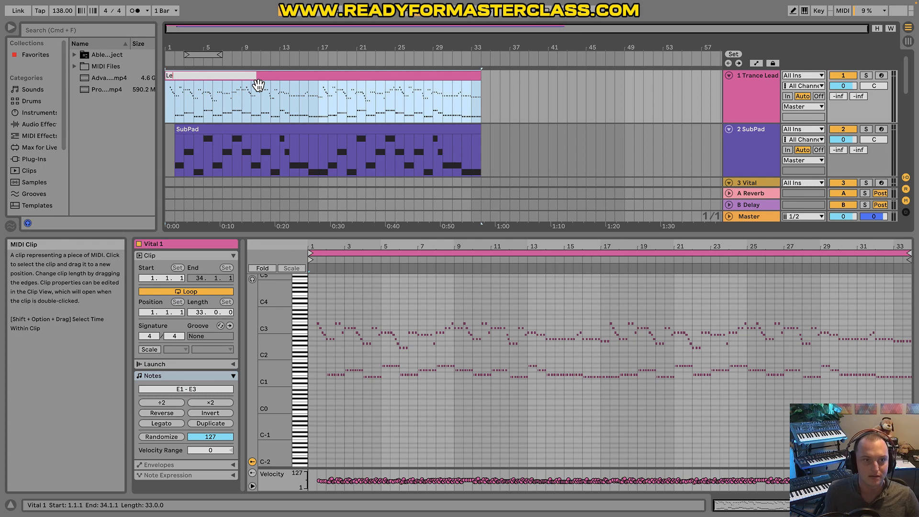
{"action": "key", "text": "Return"}
- Play the arrangement from the start of the SubPad clip and lower the SubPad track's volume to about -2.1 dB
{"action": "scroll", "coordinate": [575, 154], "scroll_direction": "down", "scroll_amount": 1}
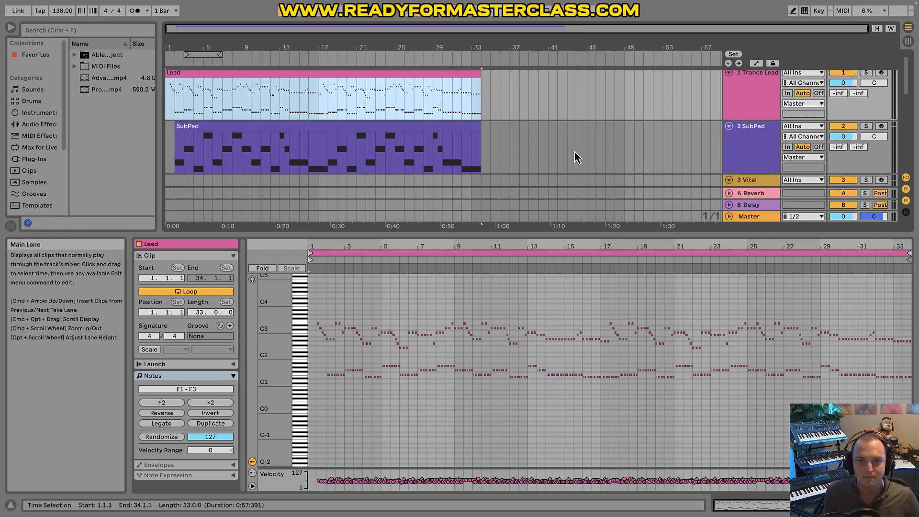
{"action": "left_click", "coordinate": [186, 142]}
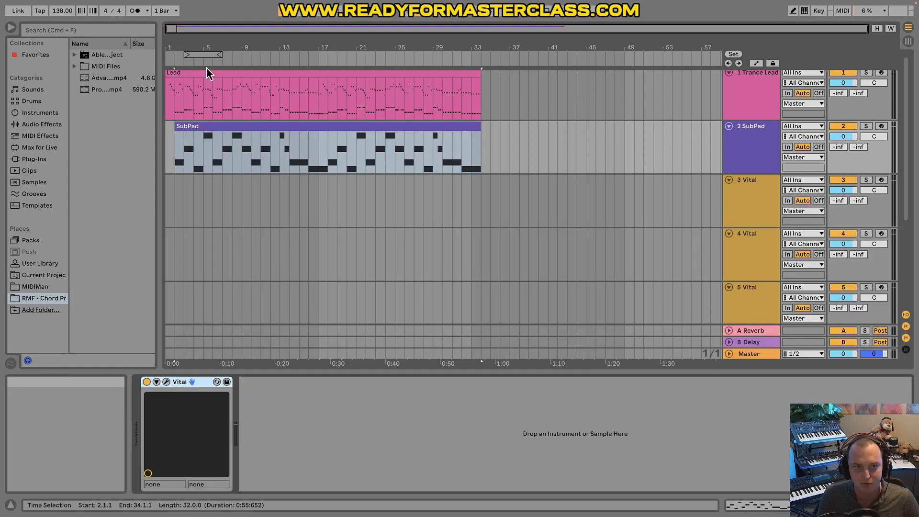
{"action": "left_click", "coordinate": [748, 134]}
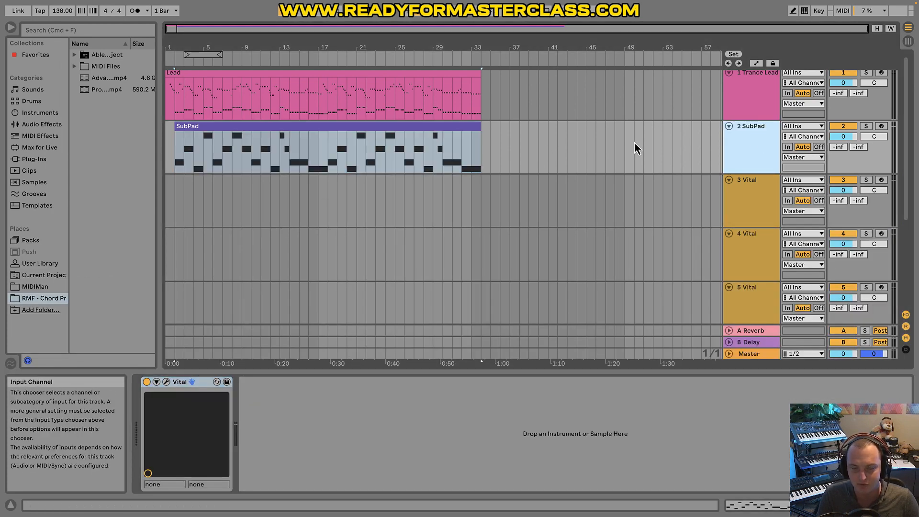
{"action": "left_click", "coordinate": [178, 143]}
{"action": "left_click", "coordinate": [177, 142]}
{"action": "key", "text": "space"}
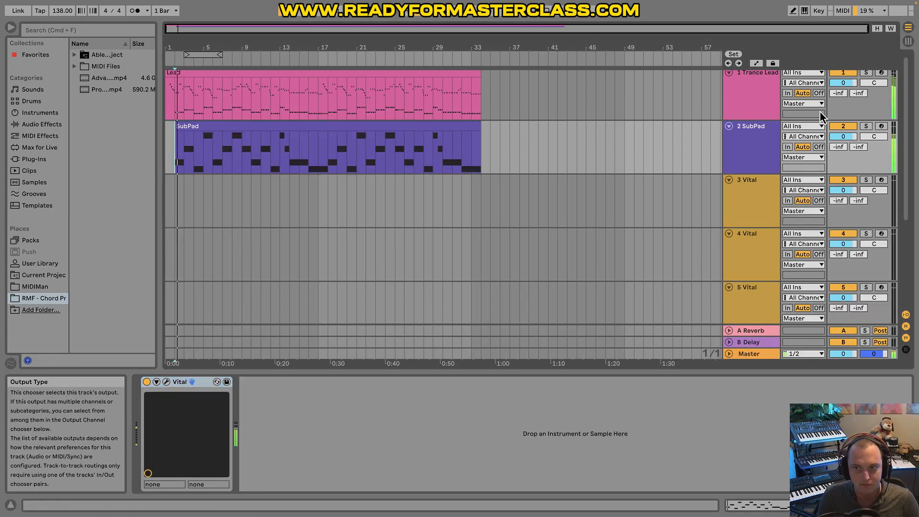
{"action": "left_click_drag", "start_coordinate": [844, 137], "coordinate": [844, 143]}
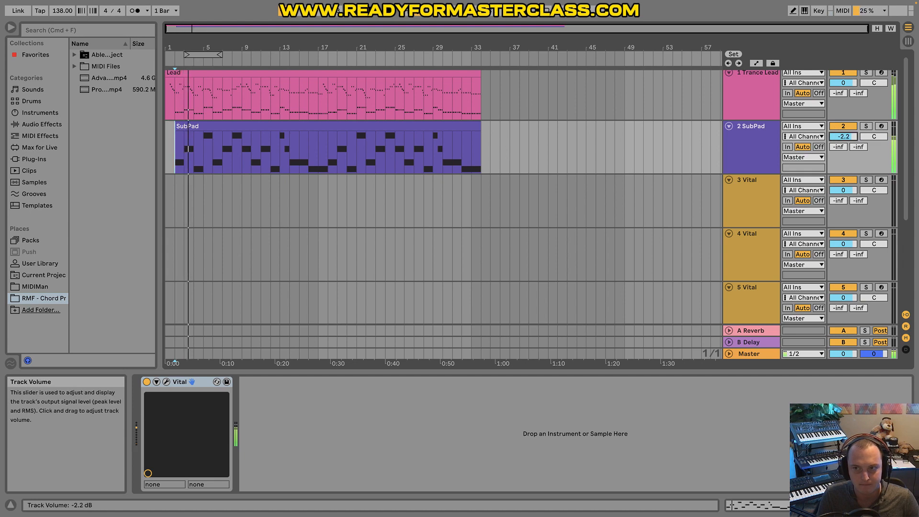
- In the SubPad track's Vital synth, transpose oscillator 1 to -12 semitones and load the Basic Shapes wavetable
{"action": "left_click", "coordinate": [166, 382]}
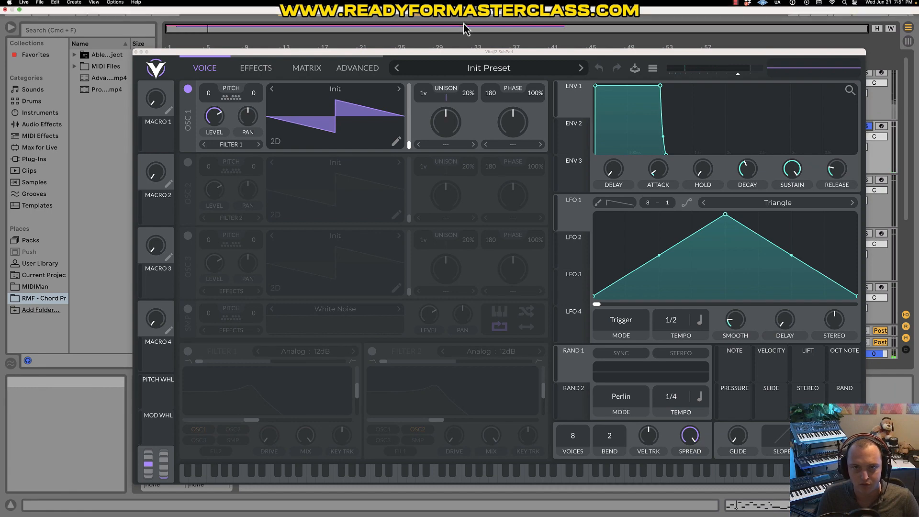
{"action": "left_click_drag", "start_coordinate": [467, 55], "coordinate": [460, 36]}
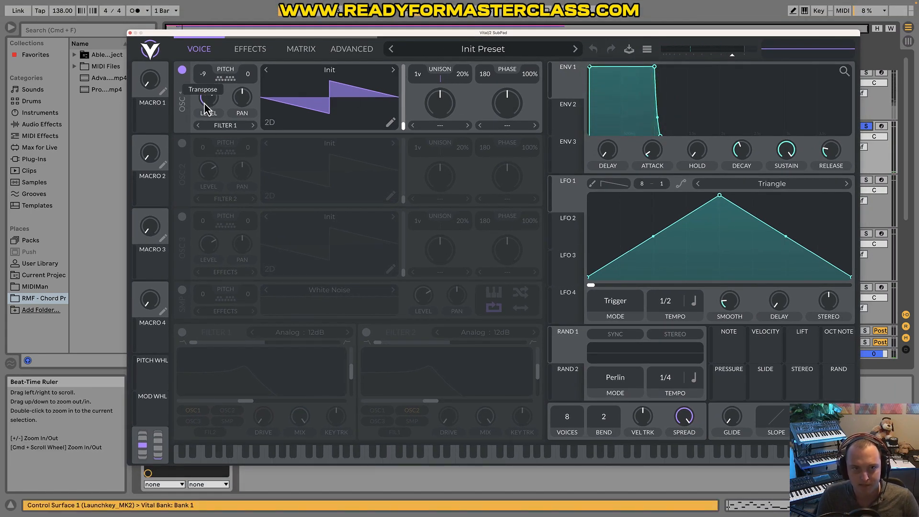
{"action": "left_click", "coordinate": [334, 79]}
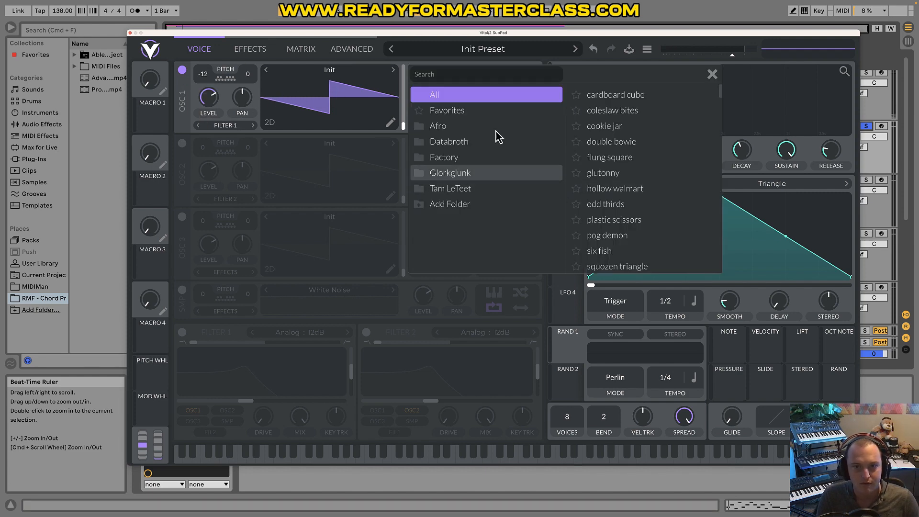
{"action": "left_click", "coordinate": [483, 111]}
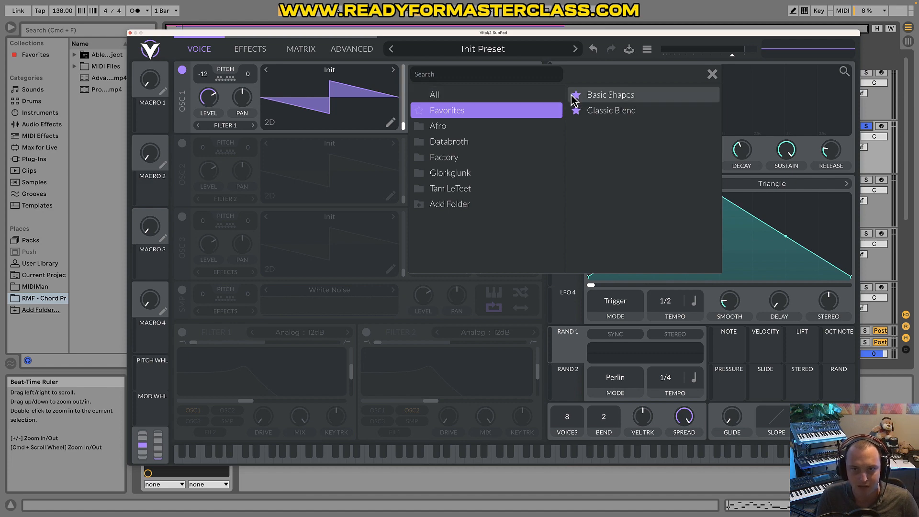
{"action": "left_click", "coordinate": [607, 97]}
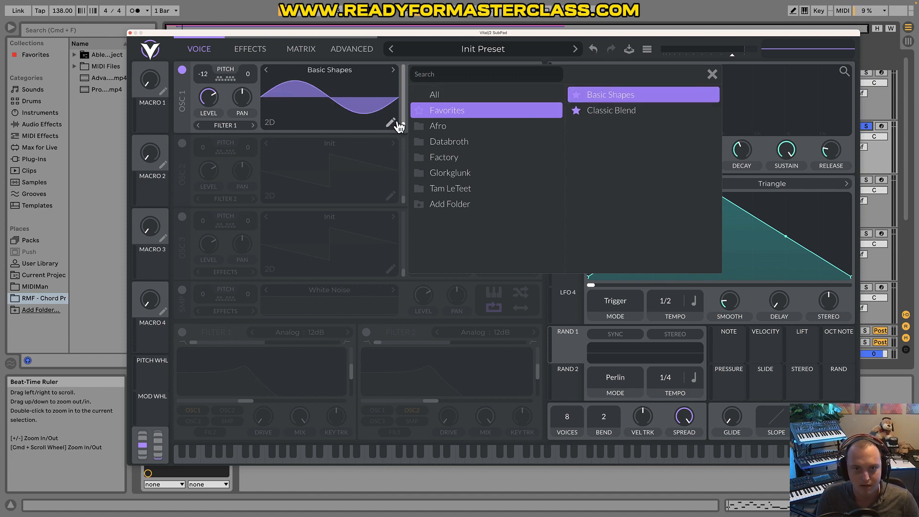
- Move oscillator 1's wavetable position to the sawtooth shape and close the wavetable browser
{"action": "left_click_drag", "start_coordinate": [400, 125], "coordinate": [409, 102]}
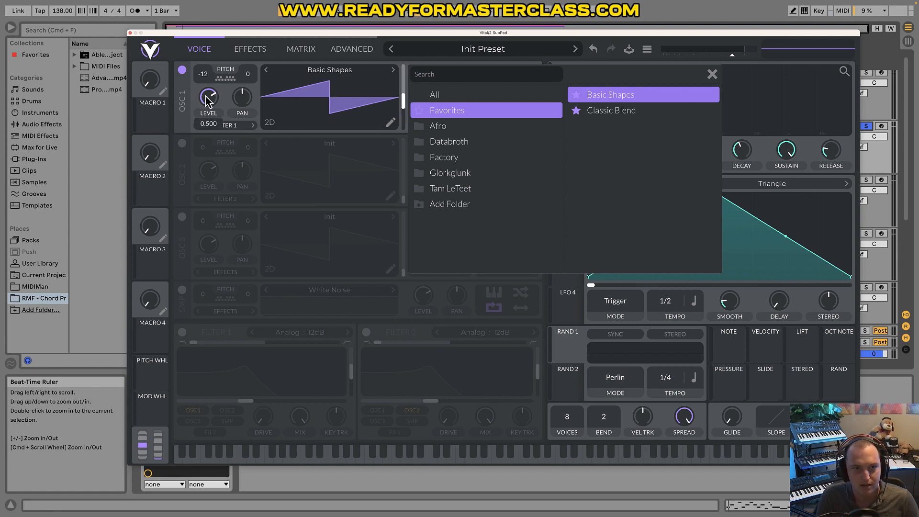
{"action": "left_click", "coordinate": [711, 75]}
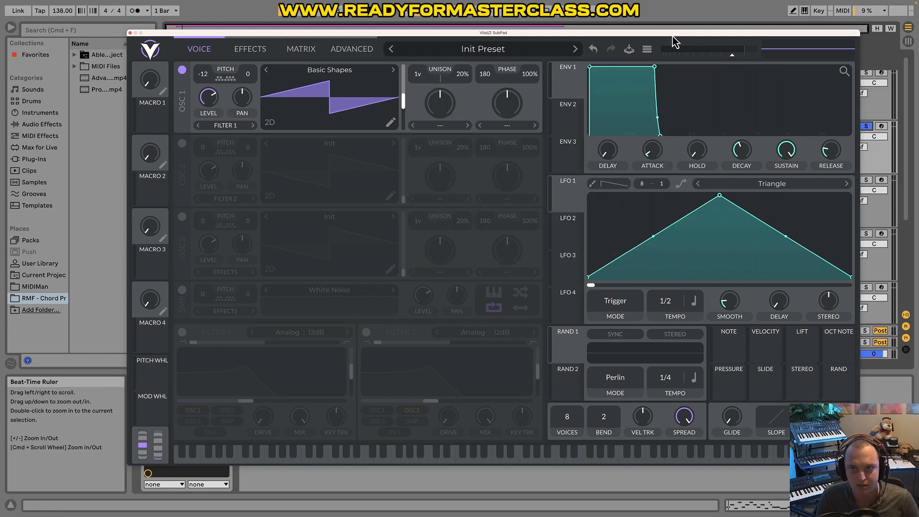
{"action": "left_click_drag", "start_coordinate": [675, 42], "coordinate": [636, 34]}
{"action": "left_click_drag", "start_coordinate": [623, 33], "coordinate": [624, 32]}
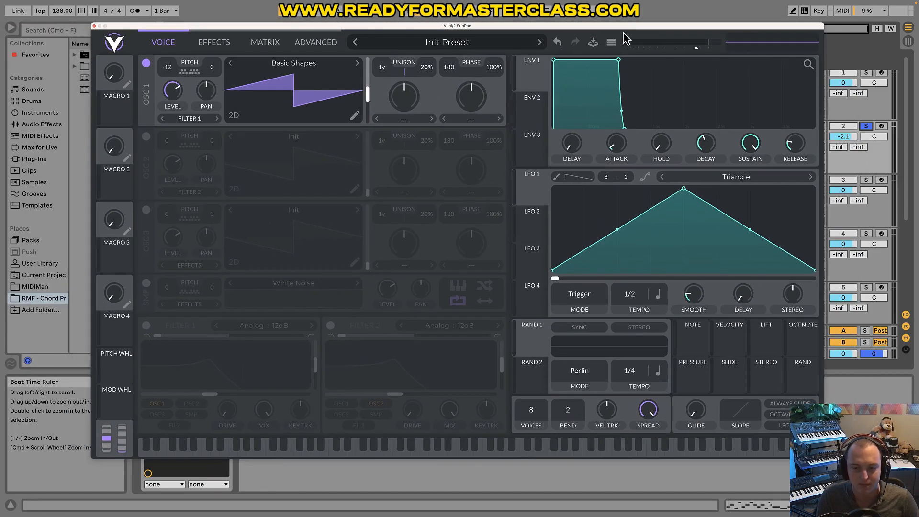
- Limit the synth to 1 voice and slightly lengthen the attack of envelope 1
{"action": "key", "text": "space"}
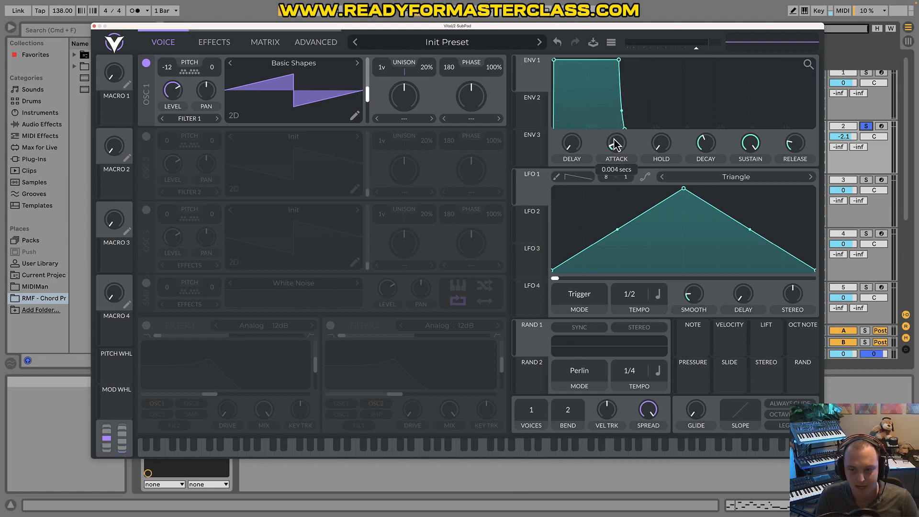
{"action": "scroll", "coordinate": [616, 144], "scroll_direction": "up", "scroll_amount": 3}
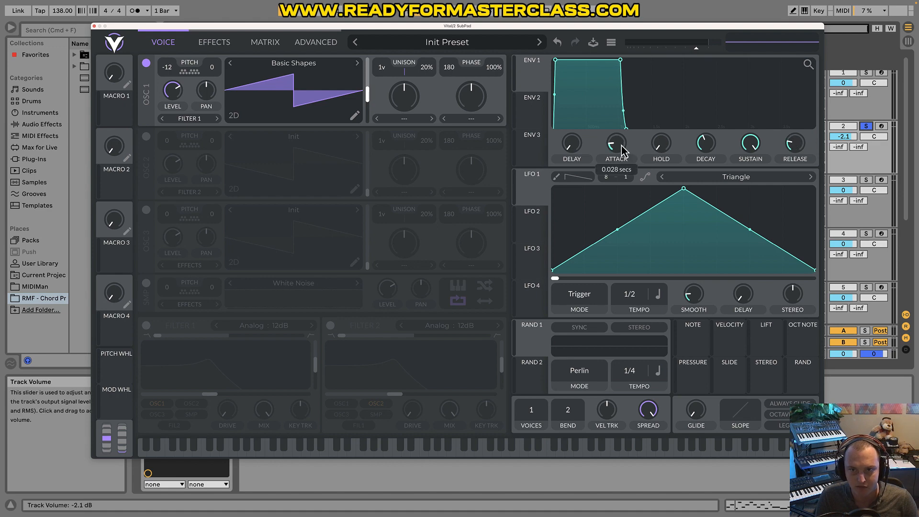
{"action": "scroll", "coordinate": [620, 145], "scroll_direction": "down", "scroll_amount": 1}
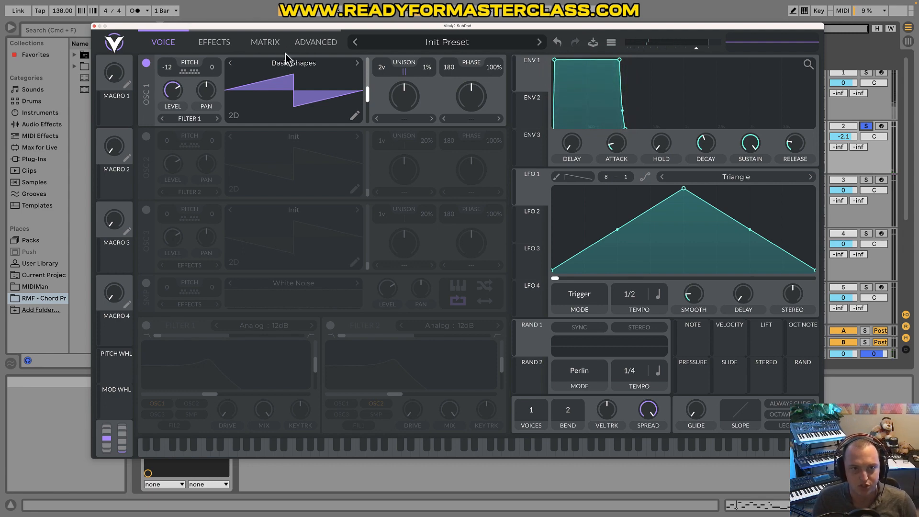
- Reduce oscillator 1's stereo unison to about 50% in the advanced settings
{"action": "left_click", "coordinate": [325, 47]}
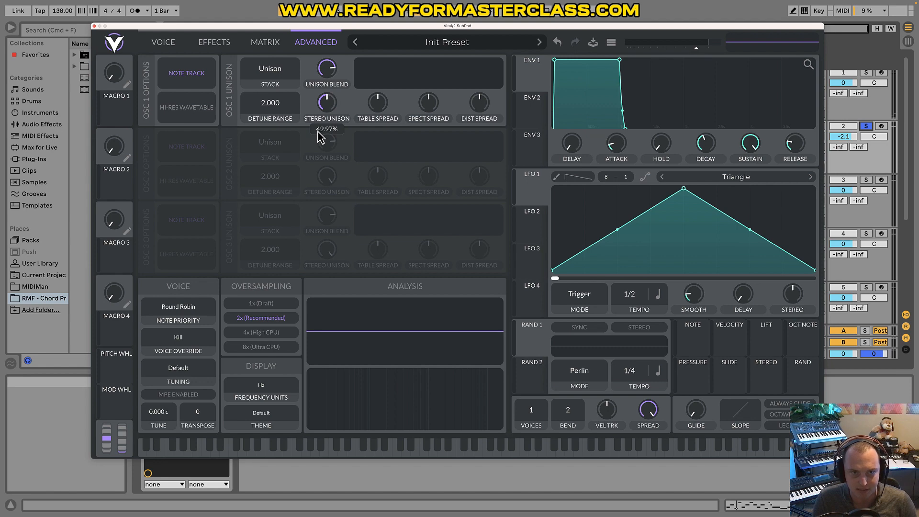
{"action": "left_click", "coordinate": [175, 46]}
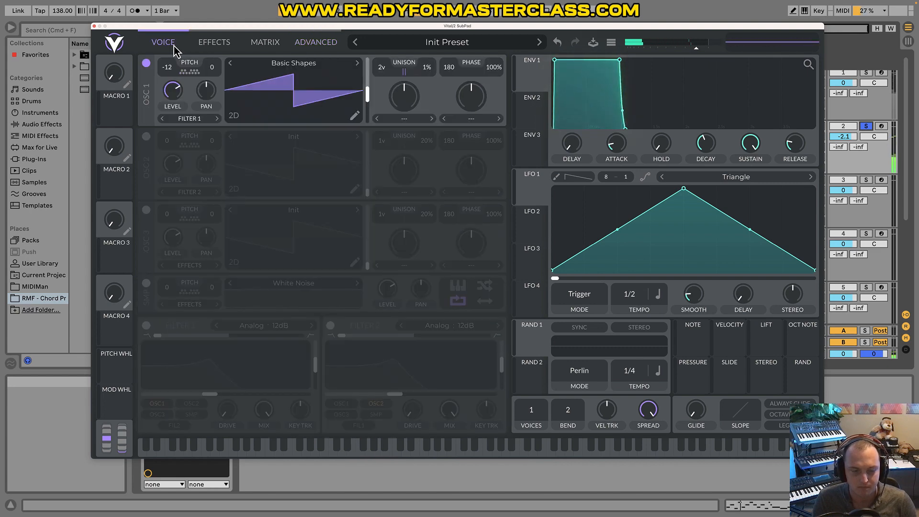
- Enable Filter 1 on oscillator 1 and set its cutoff to about 160 Hz with resonance at about 13%
{"action": "left_click", "coordinate": [152, 326]}
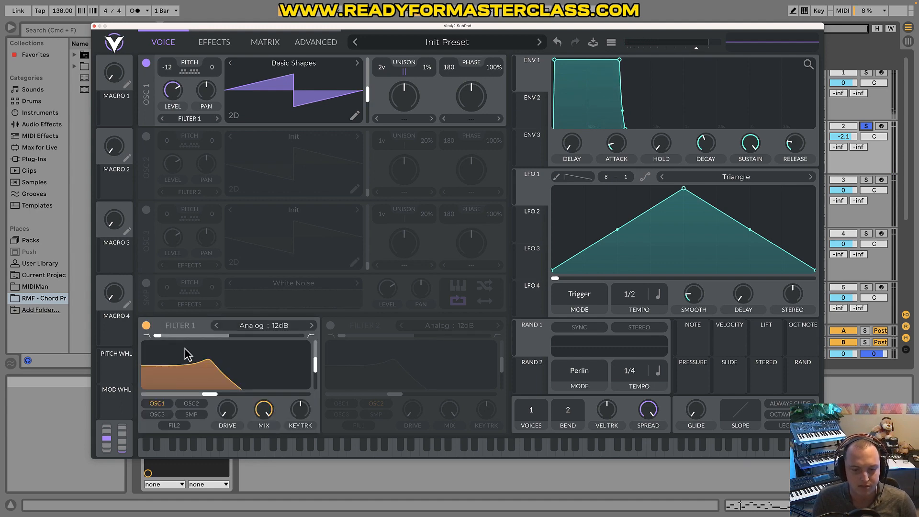
{"action": "mouse_move", "coordinate": [187, 374]}
{"action": "left_mouse_down"}
{"action": "mouse_move", "coordinate": [190, 398]}
{"action": "mouse_move", "coordinate": [160, 386]}
{"action": "mouse_move", "coordinate": [180, 380]}
{"action": "left_mouse_up"}
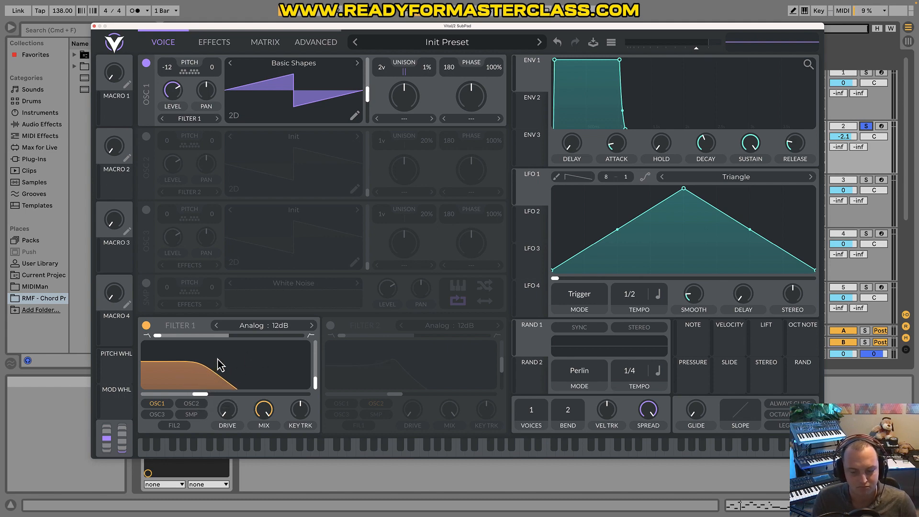
{"action": "left_click_drag", "start_coordinate": [220, 365], "coordinate": [222, 368]}
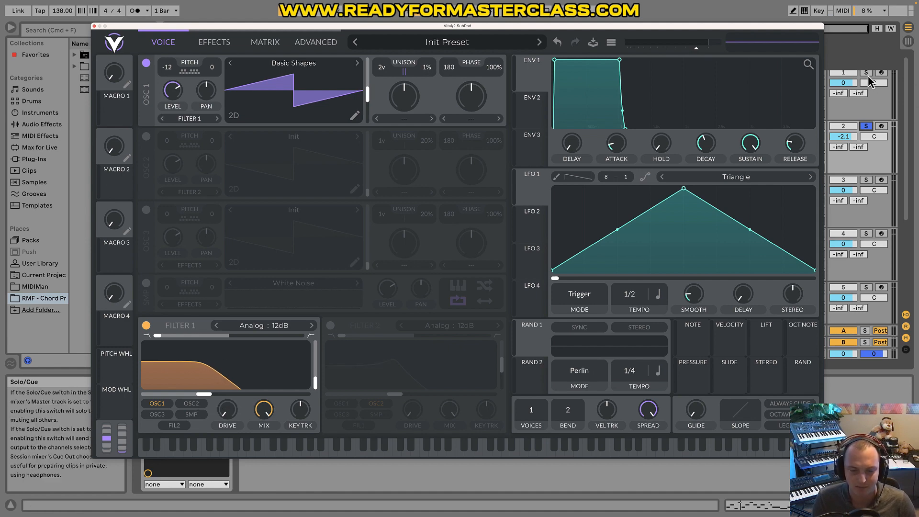
{"action": "left_click_drag", "start_coordinate": [202, 358], "coordinate": [199, 364]}
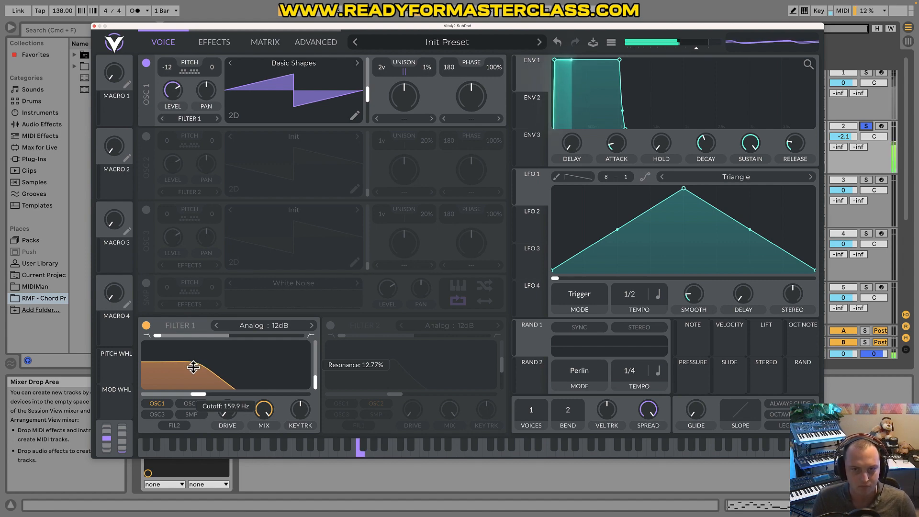
{"action": "mouse_move", "coordinate": [197, 369]}
{"action": "left_mouse_down"}
{"action": "mouse_move", "coordinate": [205, 369]}
{"action": "mouse_move", "coordinate": [195, 368]}
{"action": "left_mouse_up"}
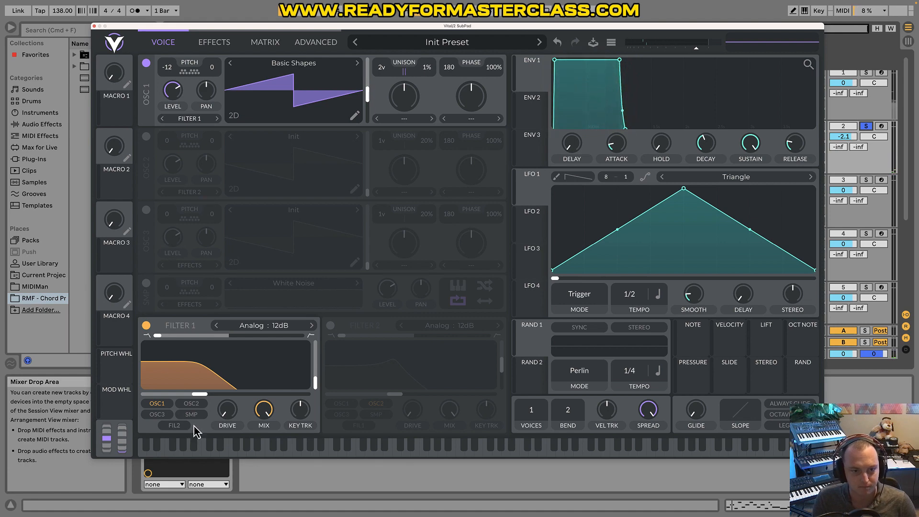
- Enable oscillator 2, routed to Filter 1+2, and transpose it to -12 semitones
{"action": "left_click", "coordinate": [147, 137]}
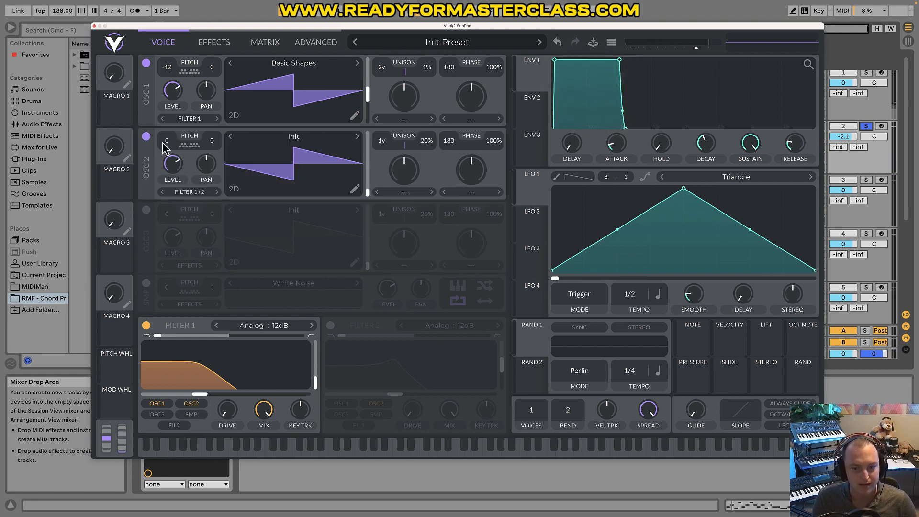
{"action": "left_click_drag", "start_coordinate": [168, 146], "coordinate": [168, 152]}
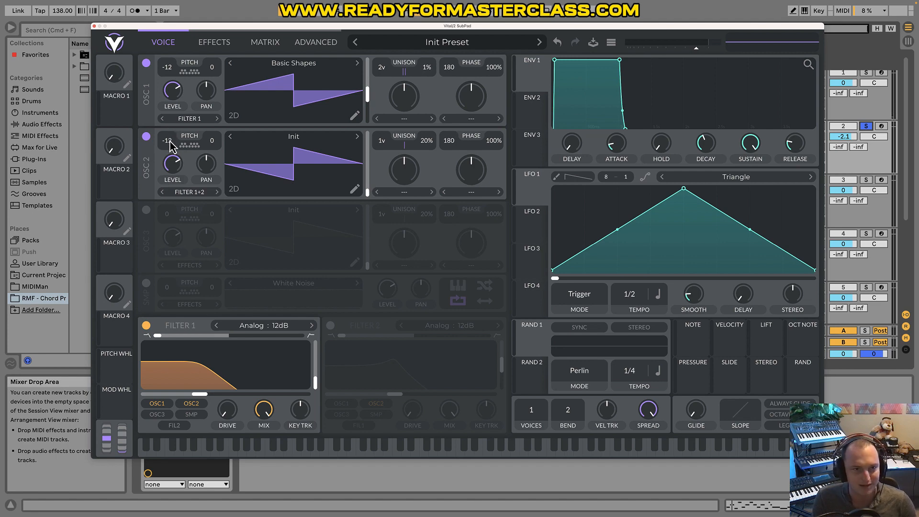
- Load the favourite Basic Shapes wavetable into oscillator 2 and move its wave position to a narrow pulse shape
{"action": "left_click_drag", "start_coordinate": [170, 141], "coordinate": [175, 140]}
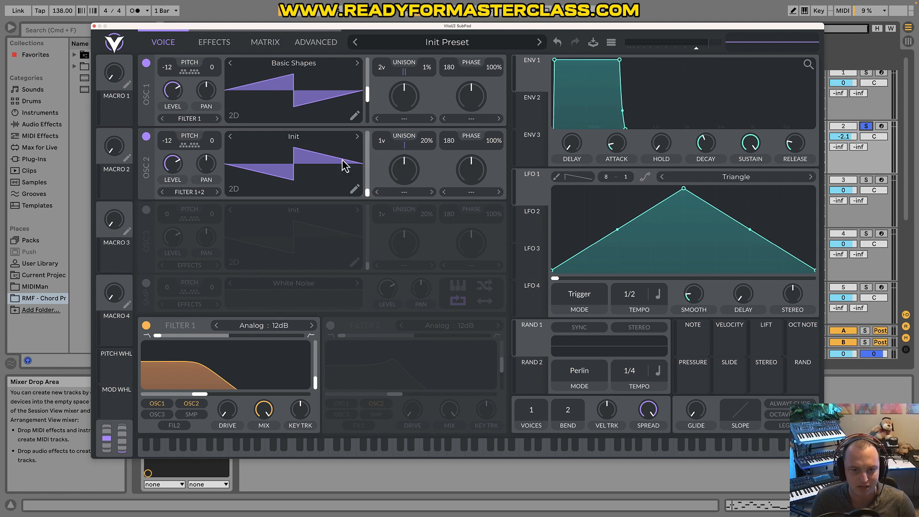
{"action": "left_click", "coordinate": [306, 141]}
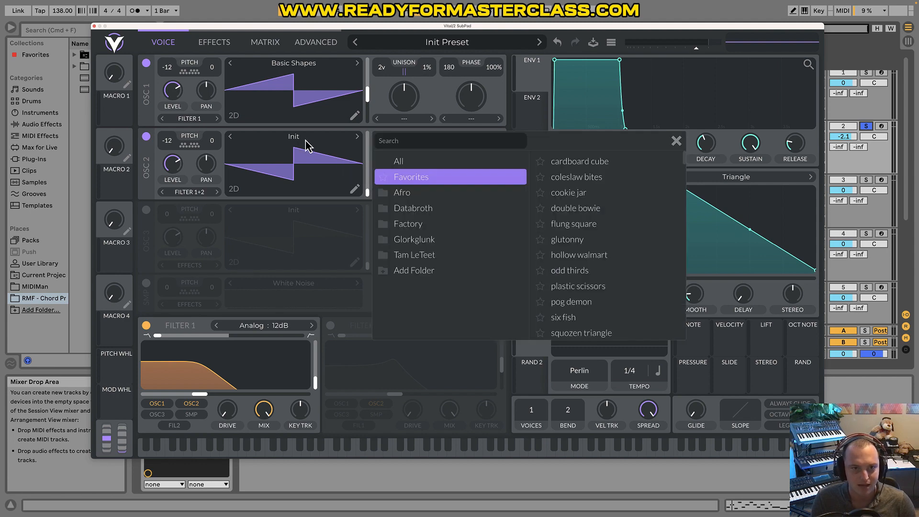
{"action": "left_click", "coordinate": [438, 187]}
{"action": "left_click", "coordinate": [635, 163]}
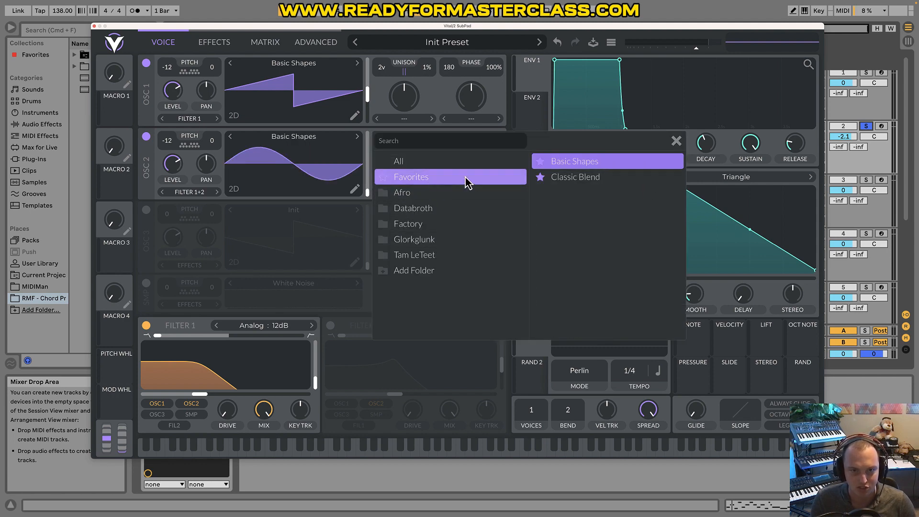
{"action": "left_click_drag", "start_coordinate": [371, 186], "coordinate": [377, 139]}
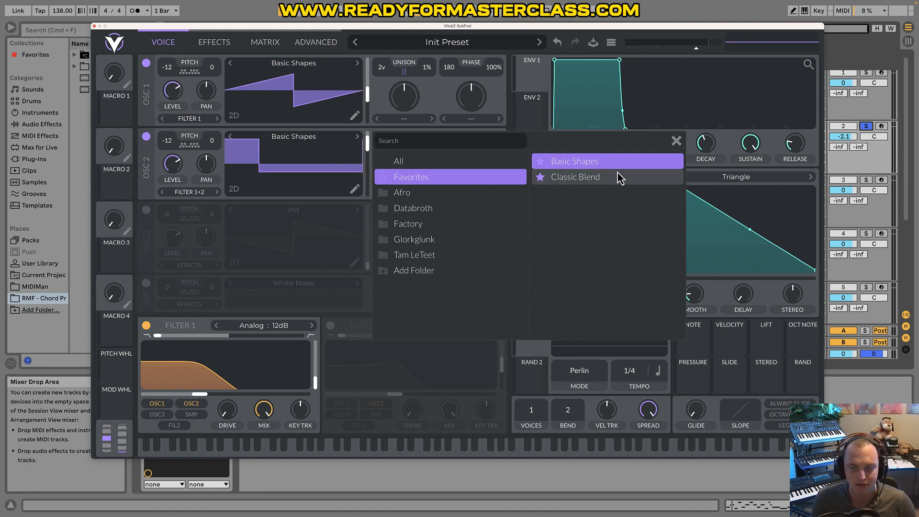
{"action": "left_click", "coordinate": [677, 141]}
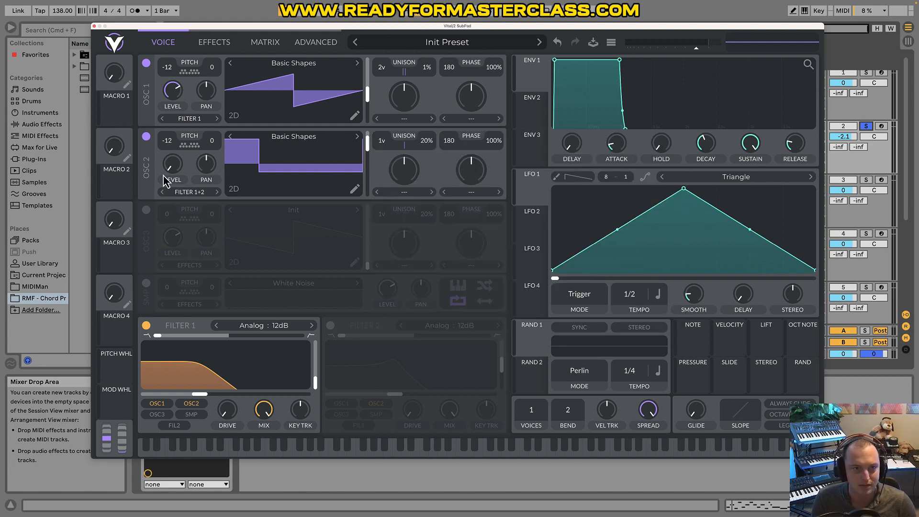
- Balance the two oscillators by adjusting oscillator 2's level and slightly lowering oscillator 1's, and shorten envelope 1's attack a touch
{"action": "left_click_drag", "start_coordinate": [170, 169], "coordinate": [190, 127]}
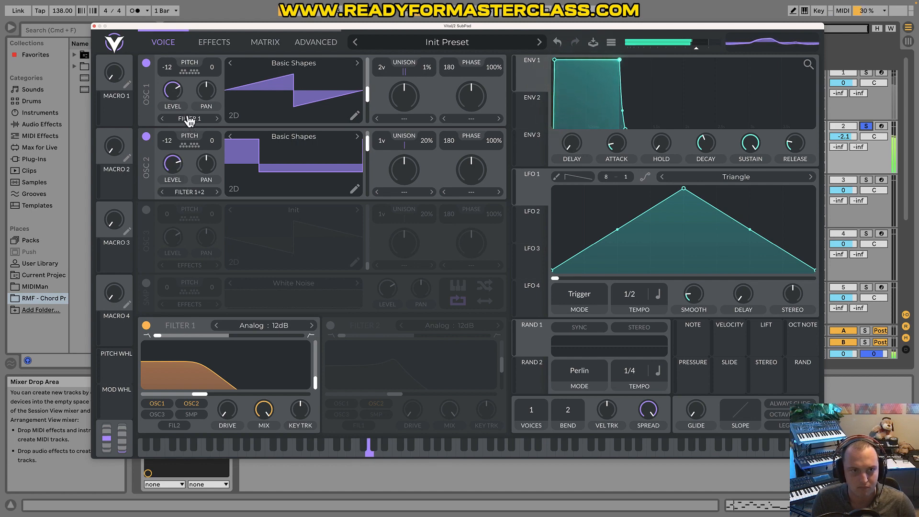
{"action": "mouse_move", "coordinate": [173, 99]}
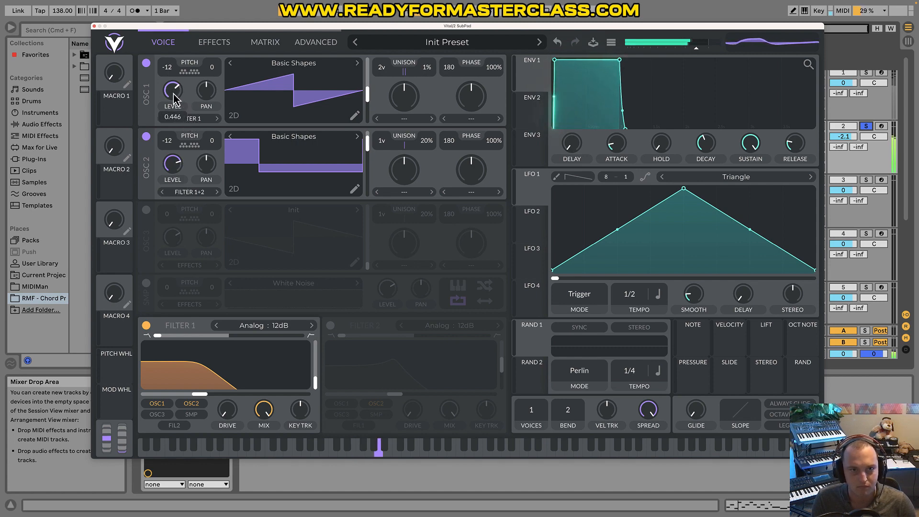
{"action": "scroll", "coordinate": [174, 98], "scroll_direction": "down", "scroll_amount": 1}
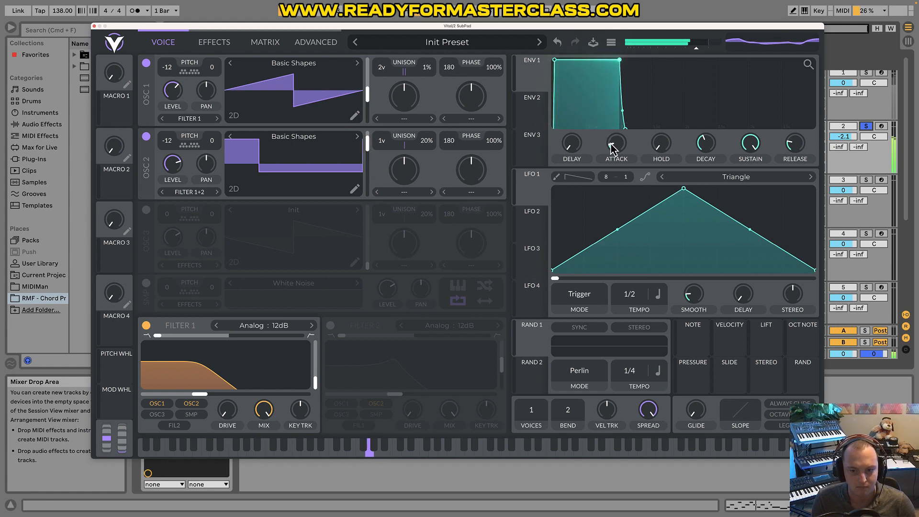
{"action": "mouse_move", "coordinate": [611, 149]}
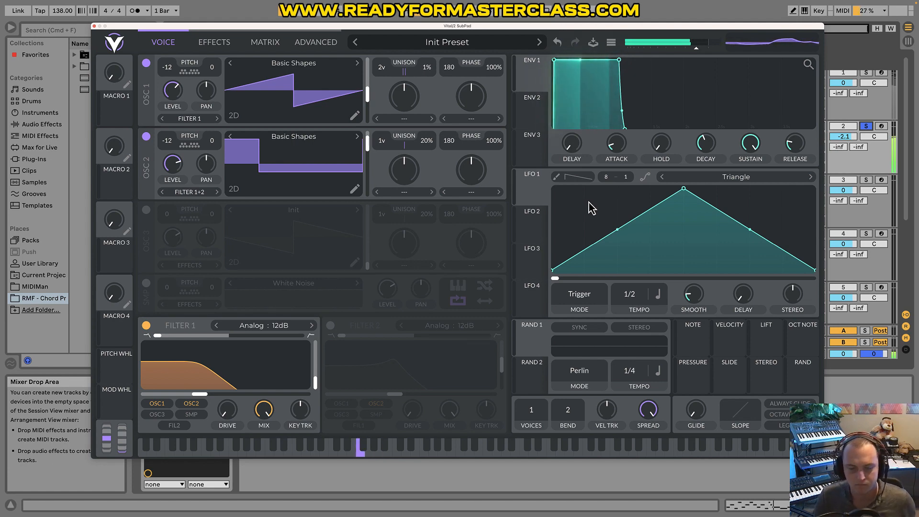
- Raise Filter 1's cutoff slightly to open up the SubPad sound
{"action": "left_click_drag", "start_coordinate": [272, 380], "coordinate": [229, 384]}
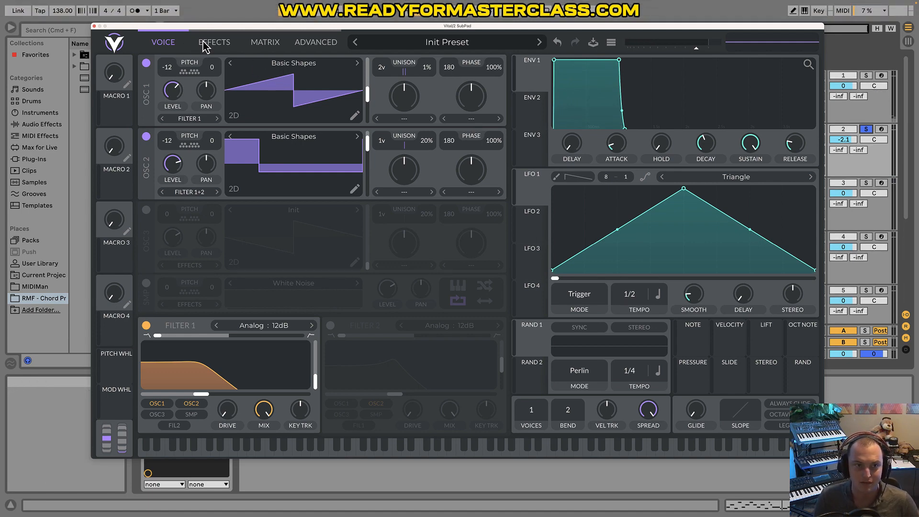
{"action": "left_click_drag", "start_coordinate": [214, 358], "coordinate": [211, 383]}
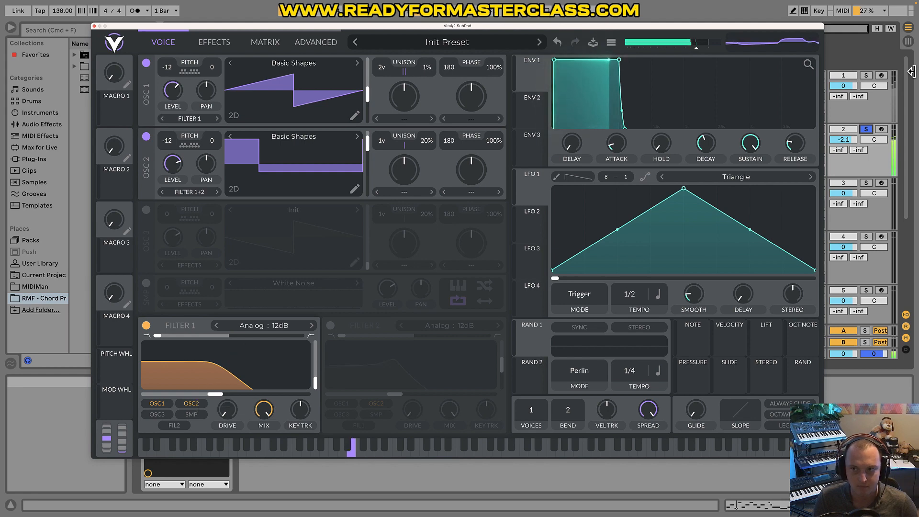
{"action": "left_click", "coordinate": [210, 43]}
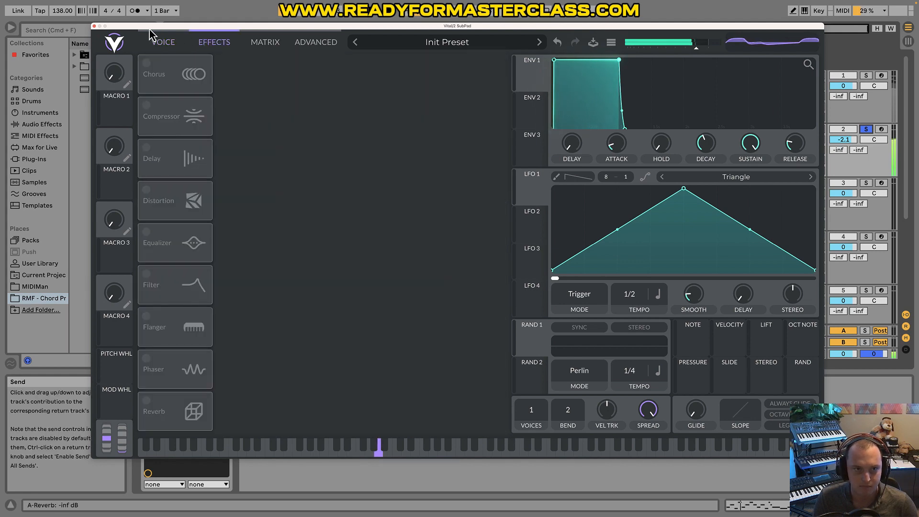
{"action": "left_click", "coordinate": [162, 47]}
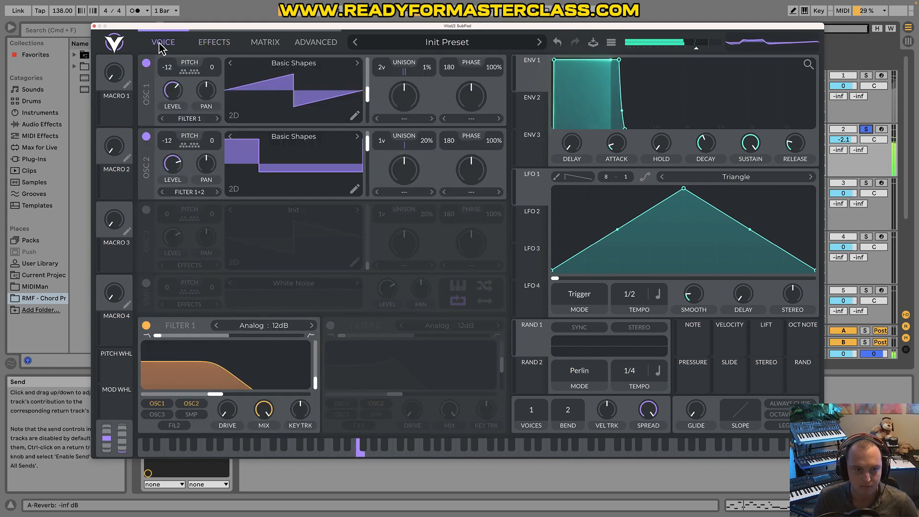
- Close the synth window and unsolo the SubPad track so it plays together with the Trance Lead
{"action": "left_click", "coordinate": [94, 26]}
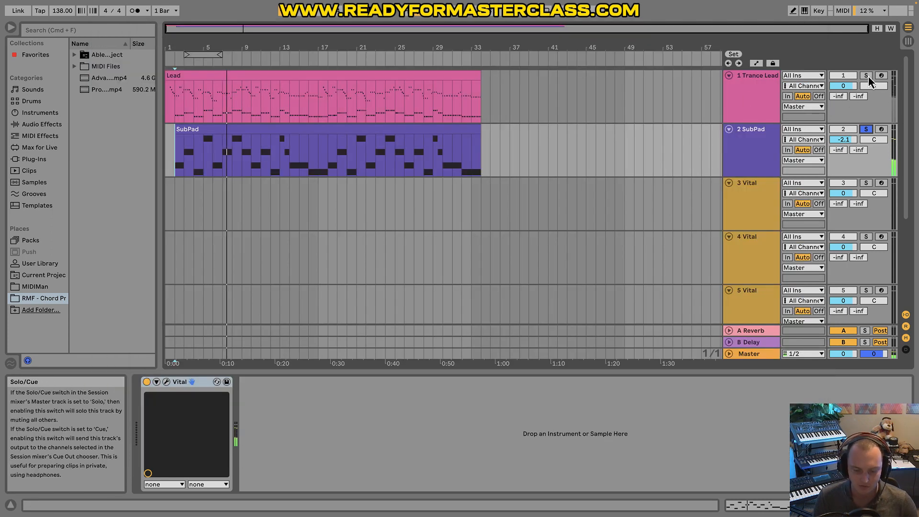
{"action": "left_click", "coordinate": [866, 76]}
{"action": "left_click", "coordinate": [866, 129]}
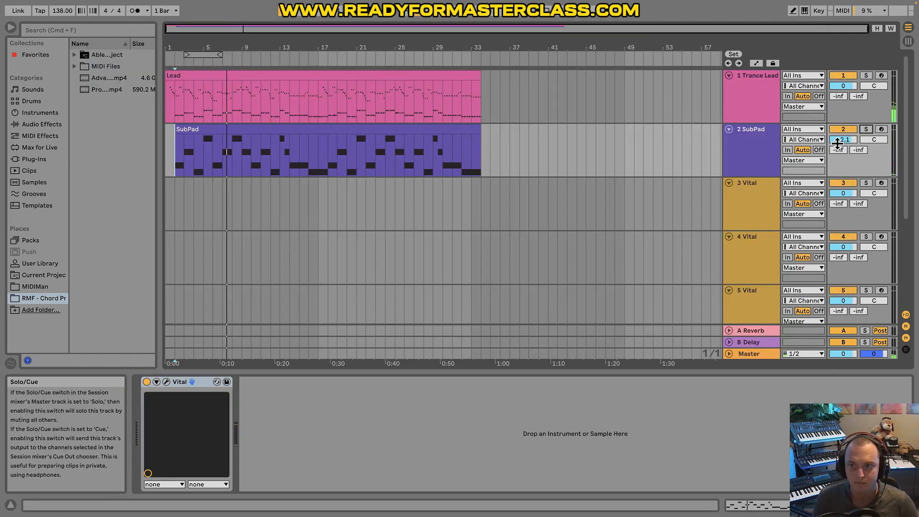
- Compare the mix with SubPad muted and unmuted, and set Trance Lead to -3.0 dB and SubPad to -6.0 dB
{"action": "mouse_move", "coordinate": [857, 144]}
{"action": "left_mouse_down"}
{"action": "mouse_move", "coordinate": [857, 153]}
{"action": "mouse_move", "coordinate": [857, 144]}
{"action": "left_mouse_up"}
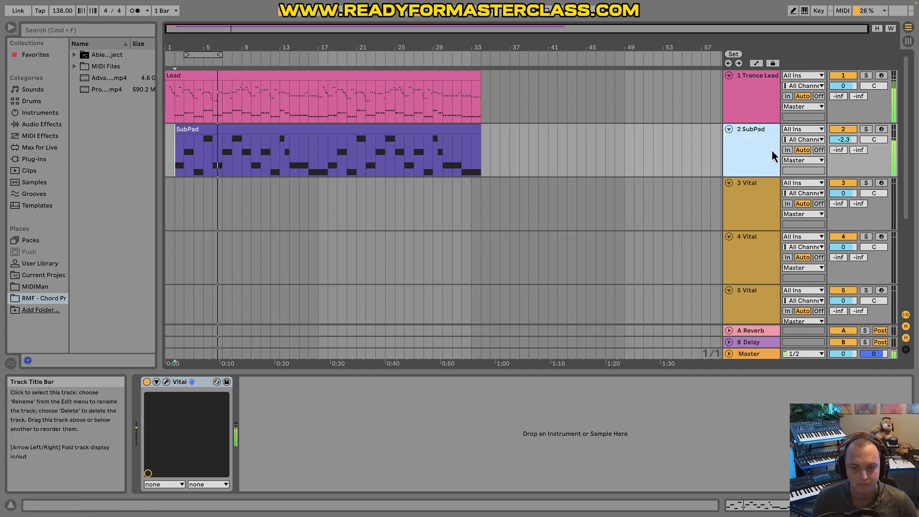
{"action": "left_click_drag", "start_coordinate": [843, 139], "coordinate": [846, 139]}
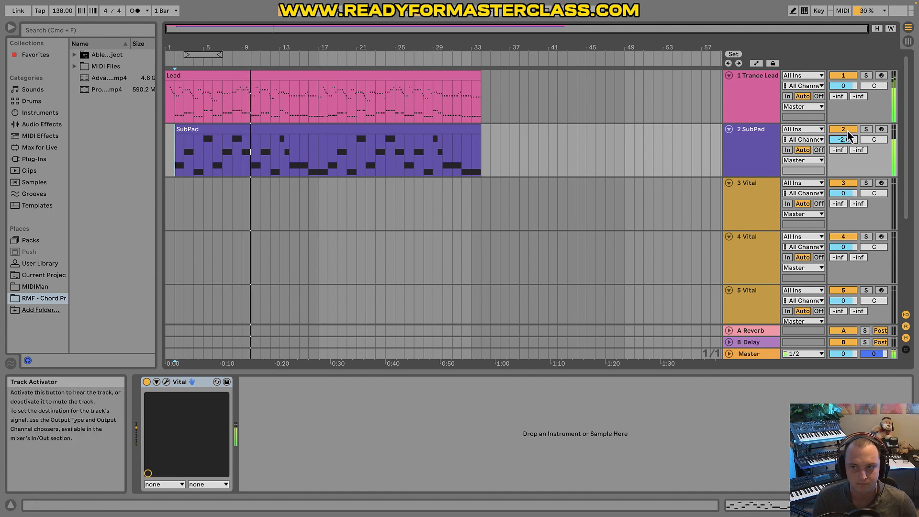
{"action": "left_click", "coordinate": [847, 131]}
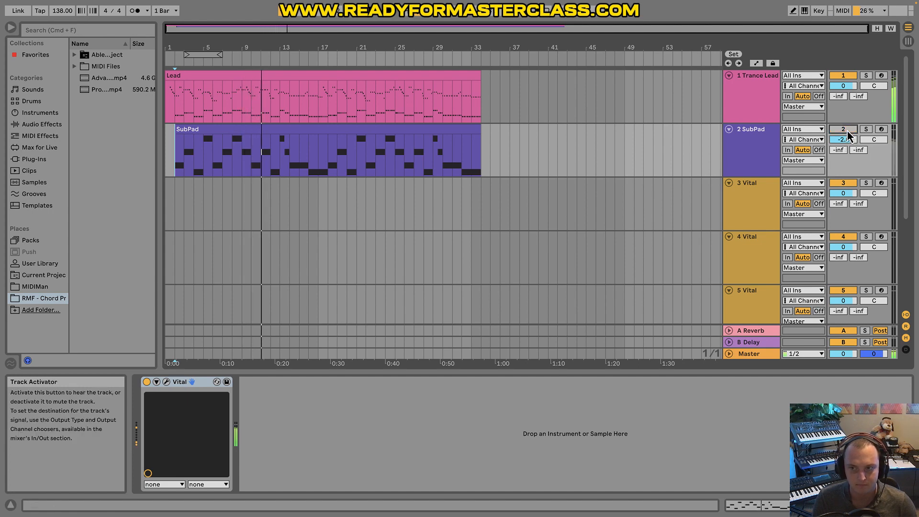
{"action": "left_click", "coordinate": [847, 130]}
{"action": "left_click_drag", "start_coordinate": [846, 143], "coordinate": [846, 145]}
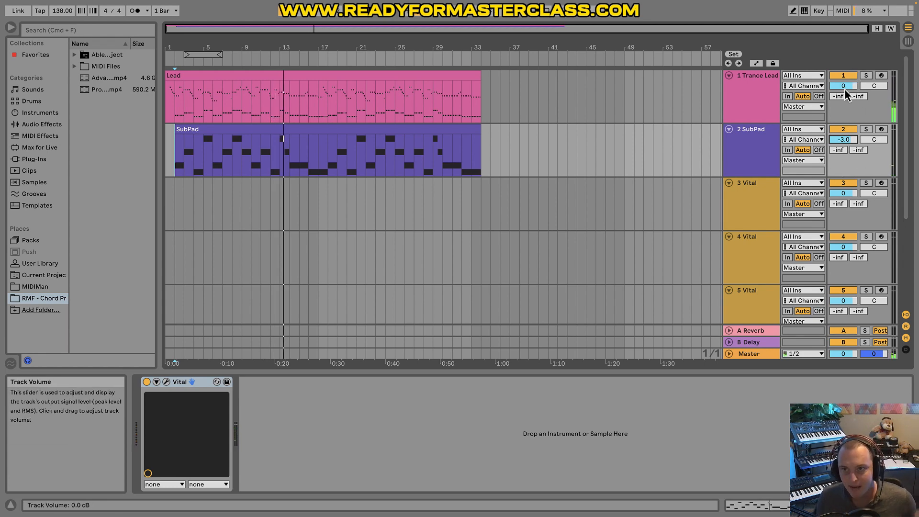
{"action": "left_click_drag", "start_coordinate": [834, 79], "coordinate": [837, 73]}
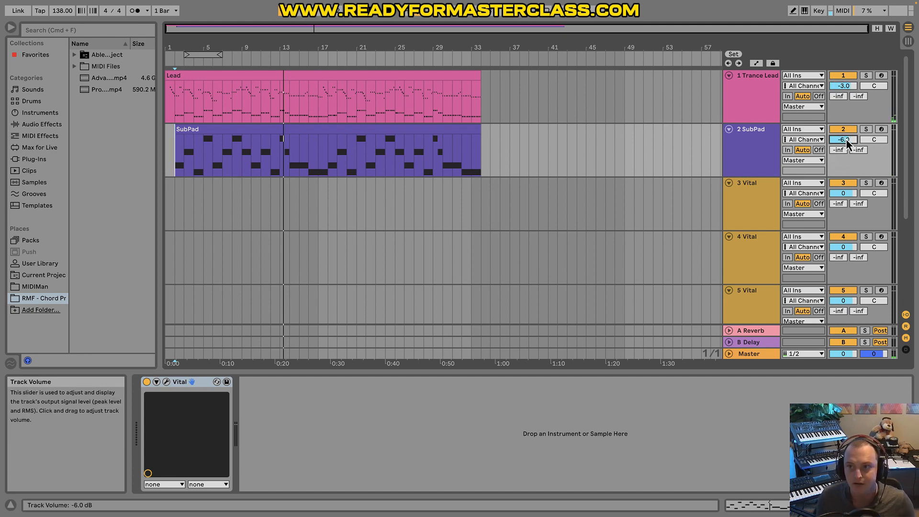
- Play the arrangement from the beginning to hear the Trance Lead and SubPad together
{"action": "left_click", "coordinate": [764, 205]}
{"action": "left_click", "coordinate": [753, 158]}
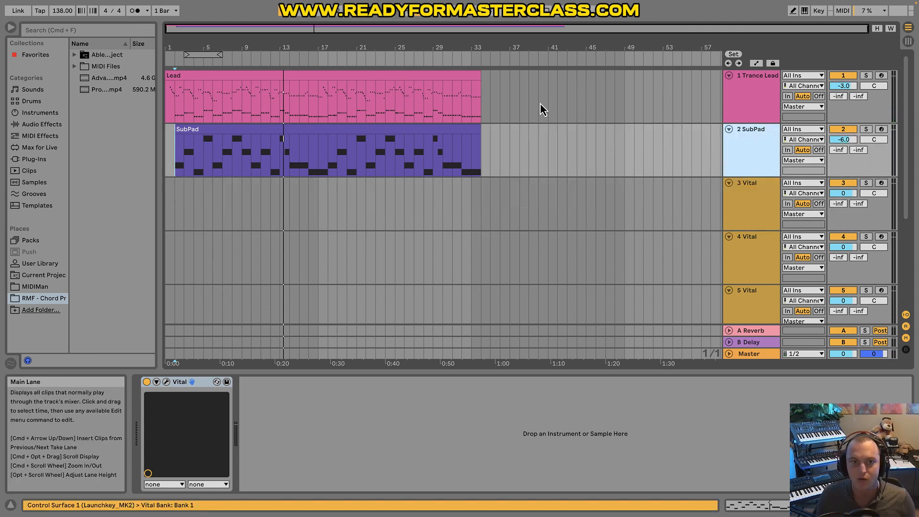
{"action": "left_click", "coordinate": [178, 147]}
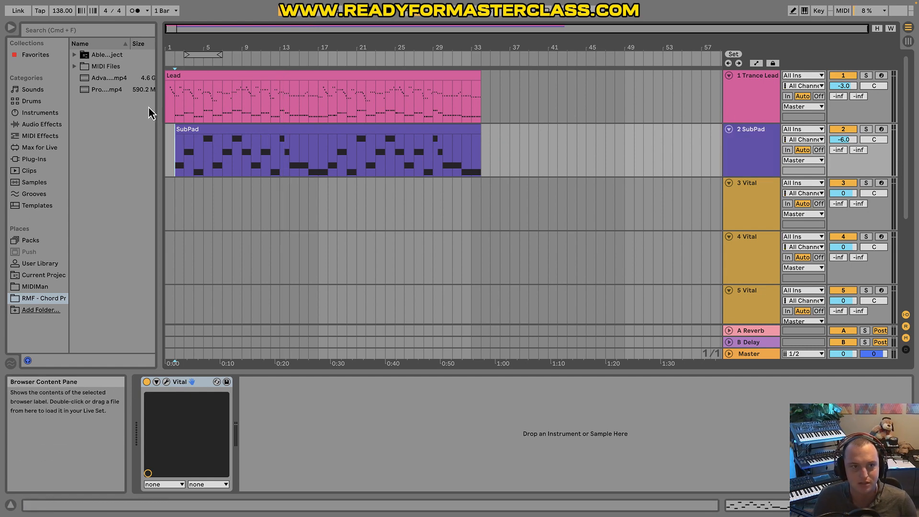
{"action": "left_click", "coordinate": [167, 115]}
{"action": "key", "text": "space"}
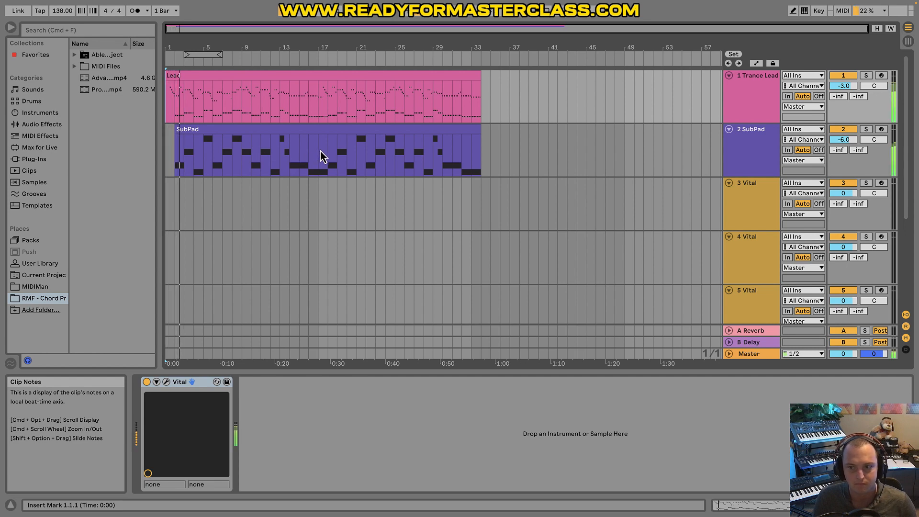
- Reopen Vital on the SubPad track and slightly lengthen the attack of envelope 1
{"action": "left_click", "coordinate": [166, 382]}
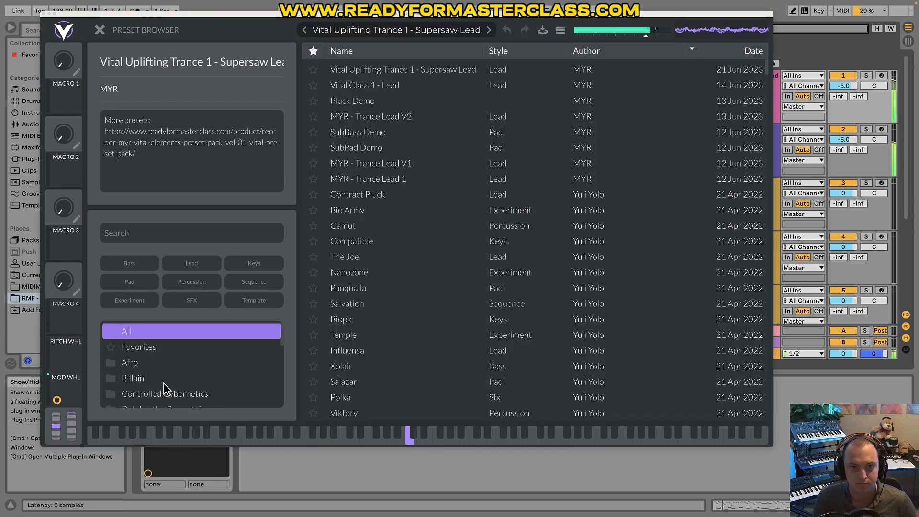
{"action": "left_click", "coordinate": [44, 14]}
{"action": "left_click", "coordinate": [745, 140]}
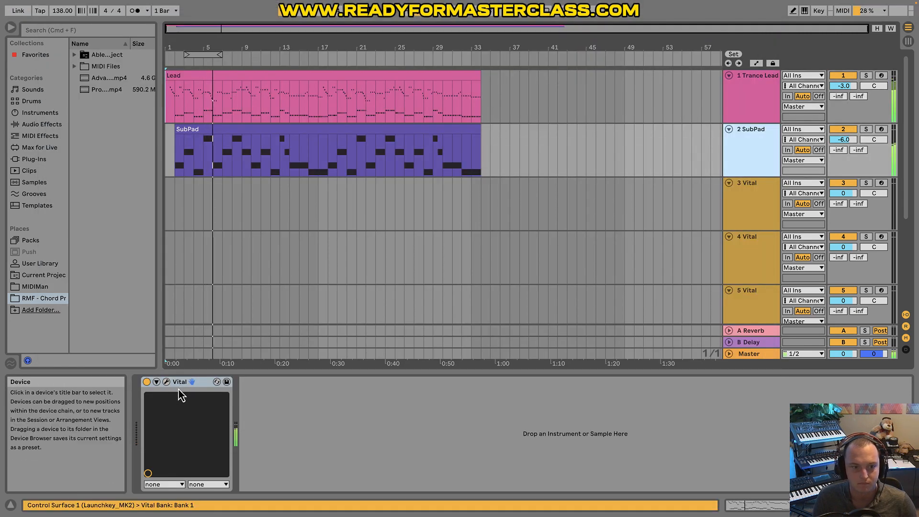
{"action": "left_click", "coordinate": [166, 382]}
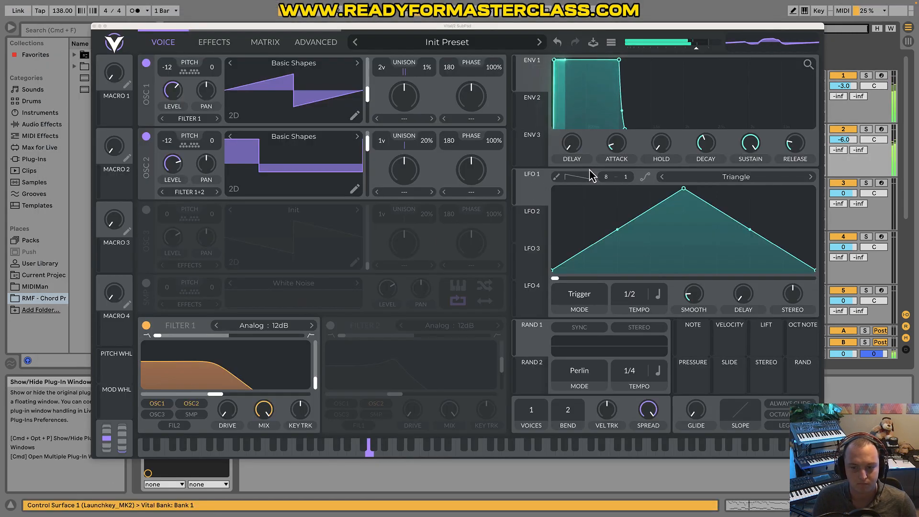
{"action": "mouse_move", "coordinate": [617, 150]}
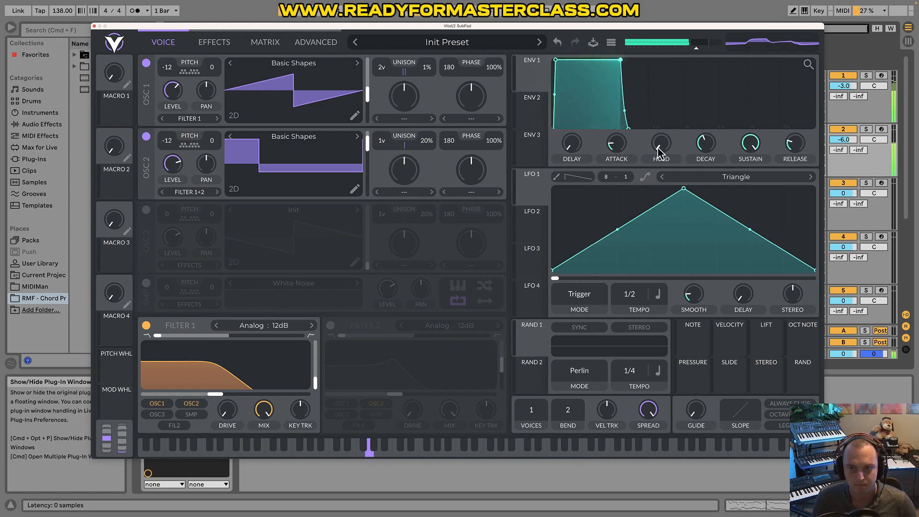
{"action": "mouse_move", "coordinate": [624, 148]}
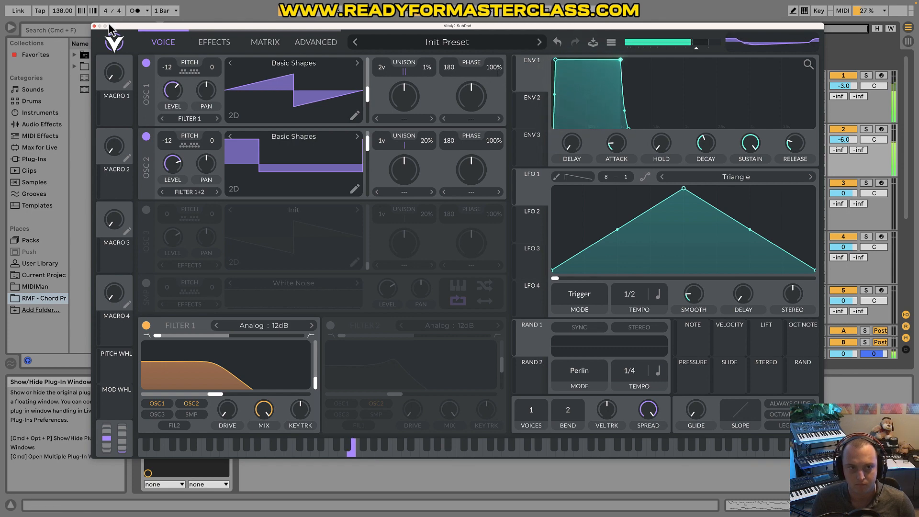
- With the Trance Lead track muted, enable legato on the SubPad synth and add a short, sloped glide
{"action": "left_click", "coordinate": [835, 75]}
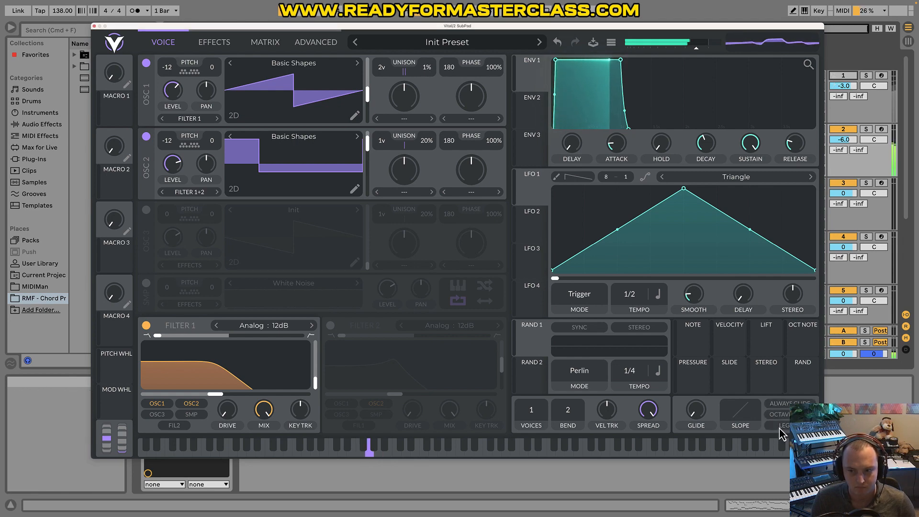
{"action": "mouse_move", "coordinate": [707, 415]}
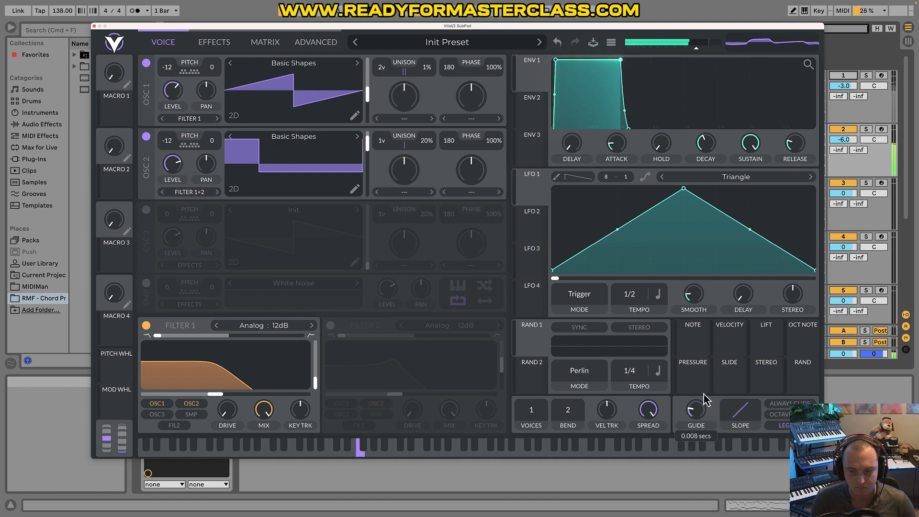
{"action": "left_click_drag", "start_coordinate": [698, 411], "coordinate": [694, 410]}
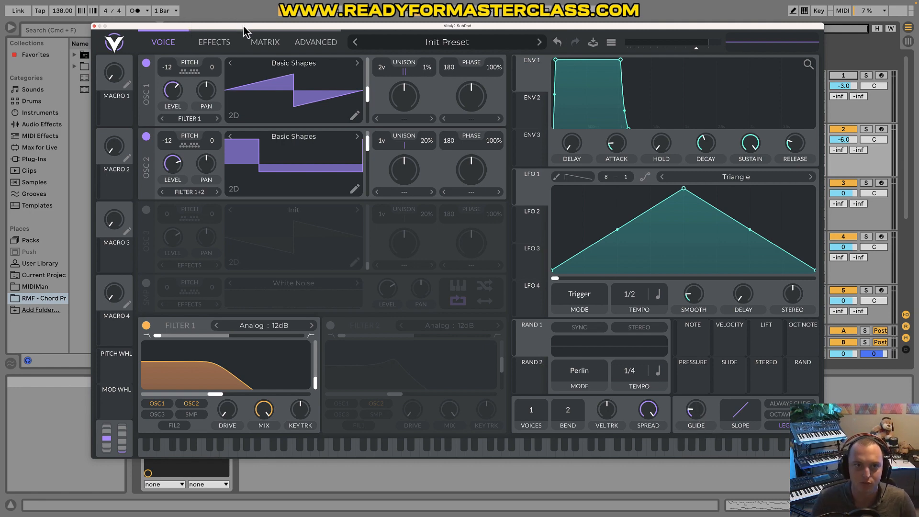
- Move the Vital window clear of the arrangement and replay the SubPad clip from its start
{"action": "left_click_drag", "start_coordinate": [244, 31], "coordinate": [341, 219]}
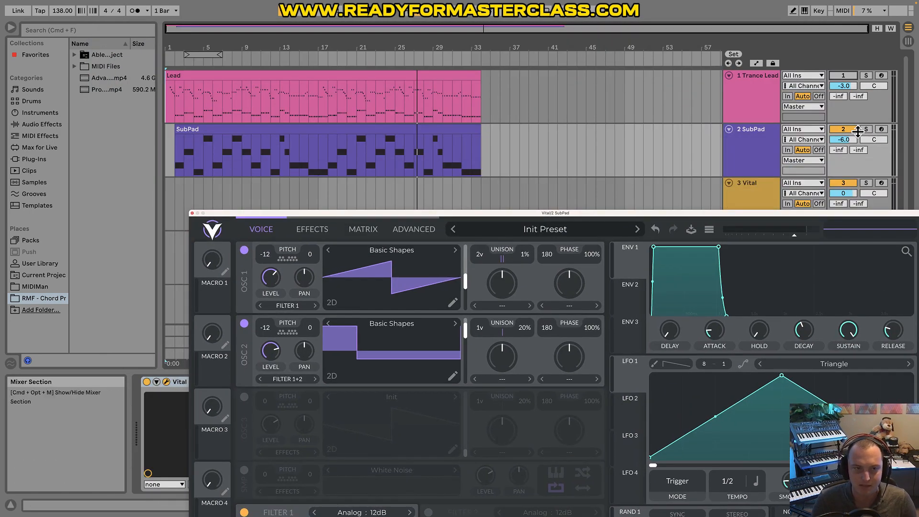
{"action": "left_click", "coordinate": [173, 149]}
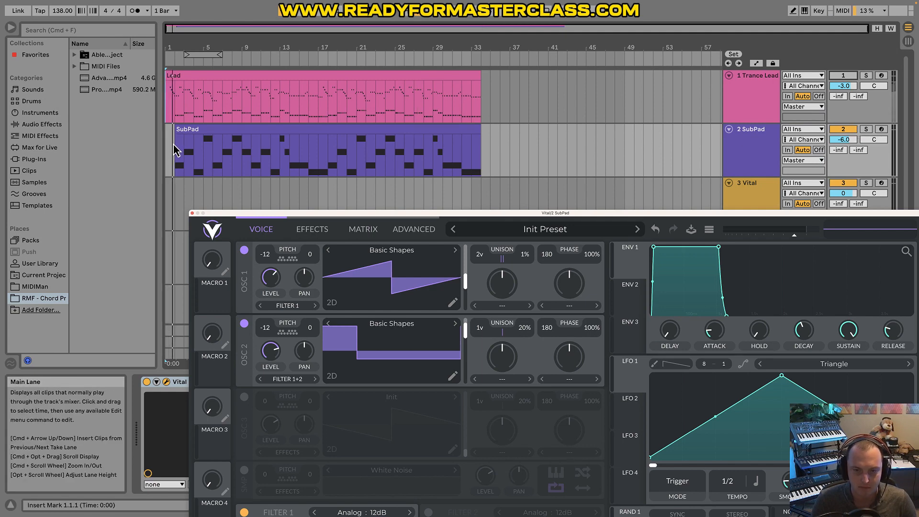
{"action": "key", "text": "space"}
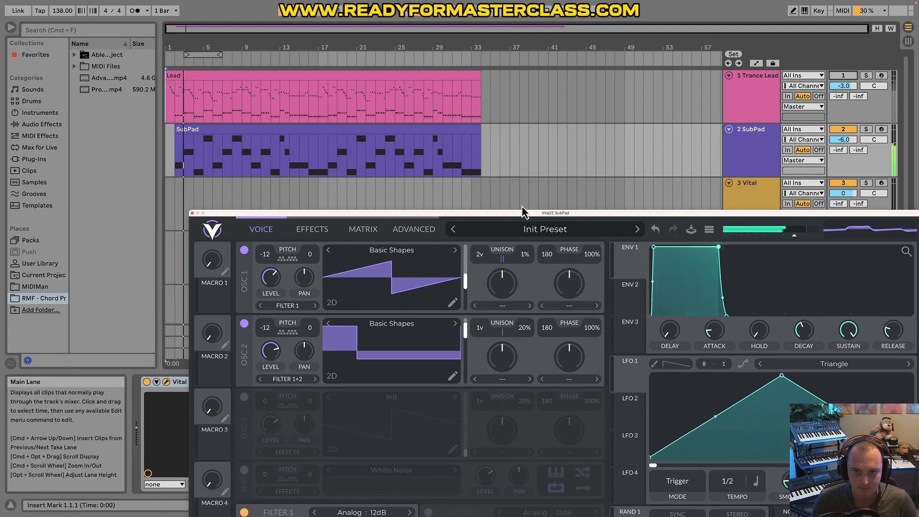
{"action": "left_click_drag", "start_coordinate": [522, 207], "coordinate": [496, 110]}
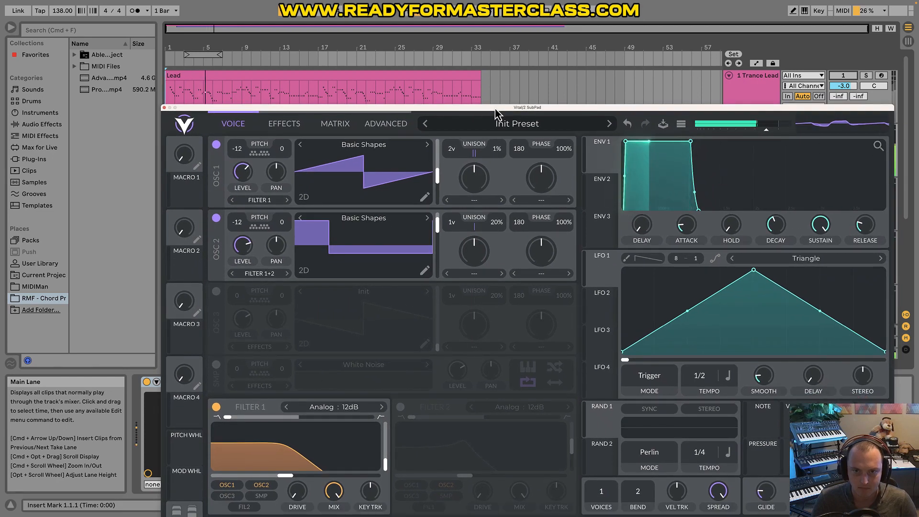
- Finish auditioning the SubPad sound, close its Vital window, and return the playback position to the start of the SubPad clip
{"action": "left_click_drag", "start_coordinate": [496, 109], "coordinate": [443, 46]}
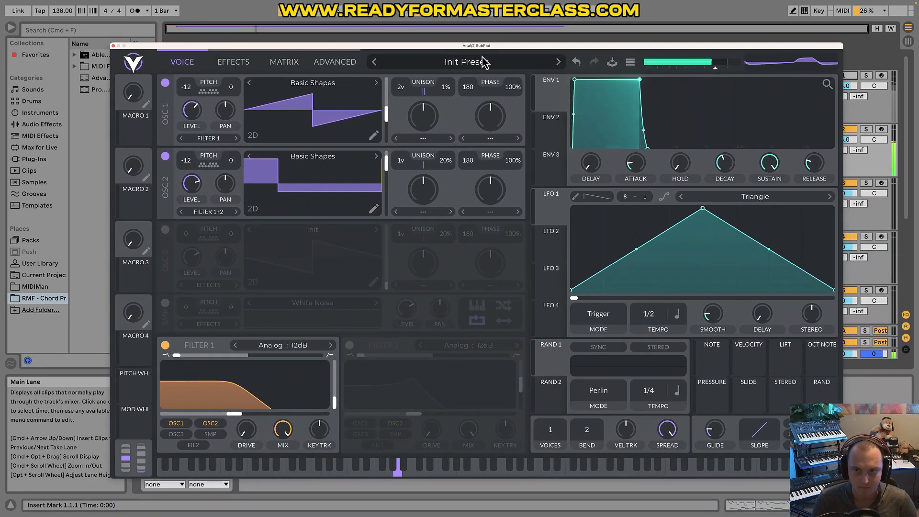
{"action": "left_click_drag", "start_coordinate": [451, 89], "coordinate": [408, 91]}
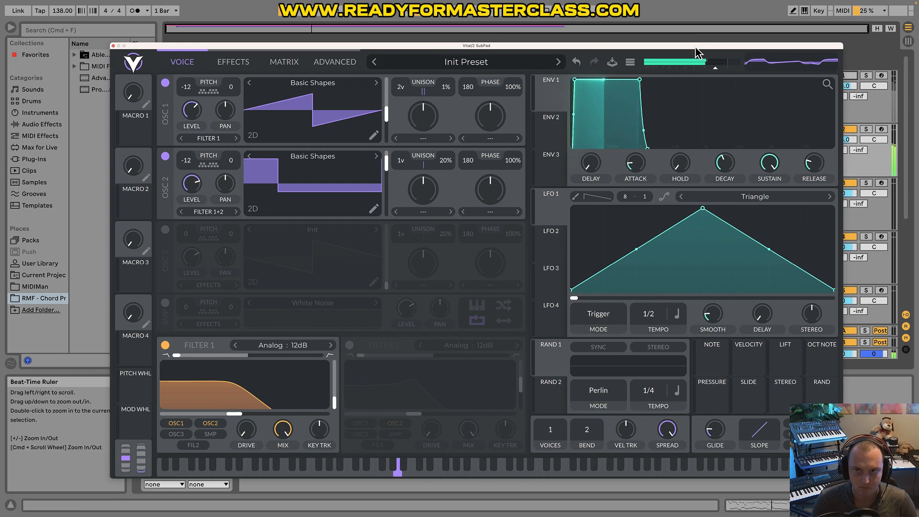
{"action": "left_click_drag", "start_coordinate": [693, 46], "coordinate": [752, 181]}
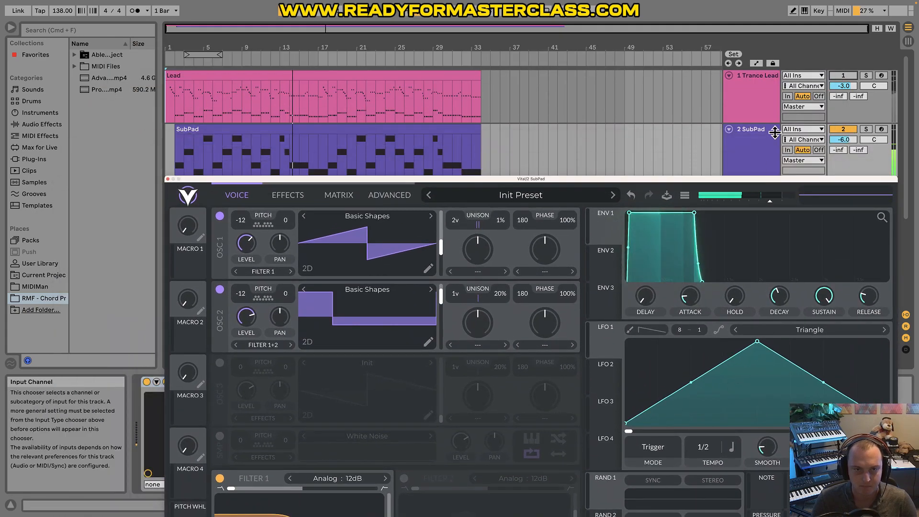
{"action": "left_click", "coordinate": [168, 179]}
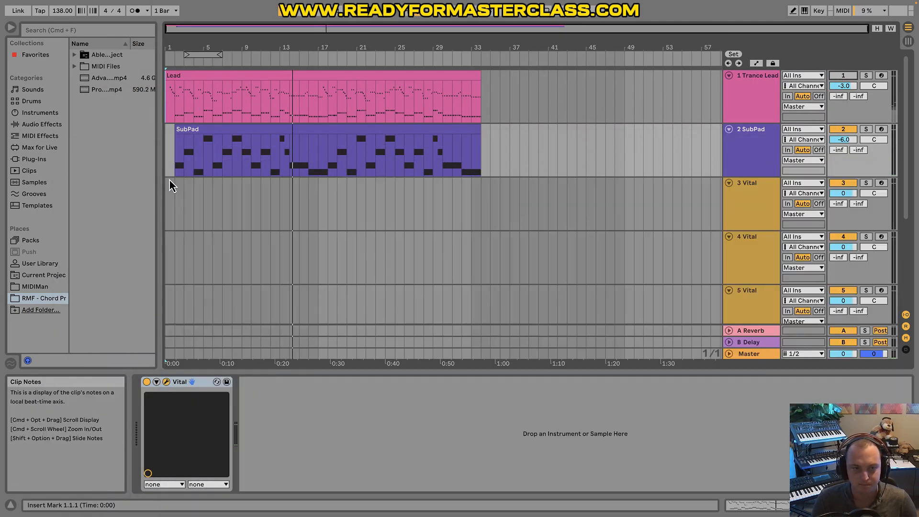
{"action": "left_click", "coordinate": [175, 163]}
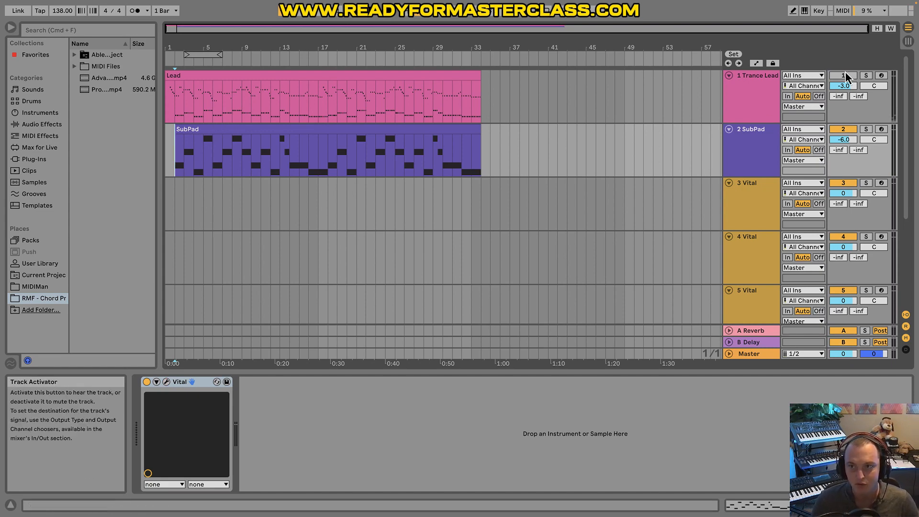
- Unmute the Trance Lead track and set the mod wheel in its Vital synth to 1
{"action": "left_click", "coordinate": [206, 86]}
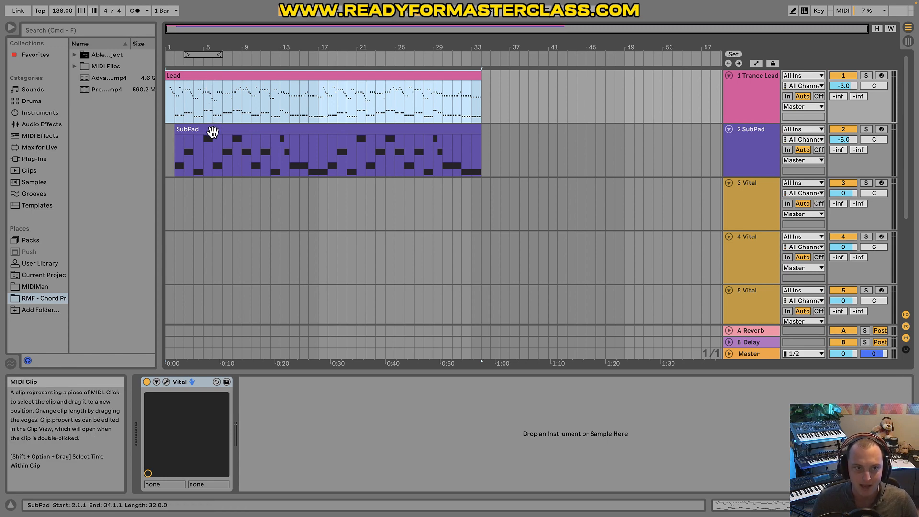
{"action": "left_click", "coordinate": [166, 382]}
{"action": "left_click", "coordinate": [99, 32]}
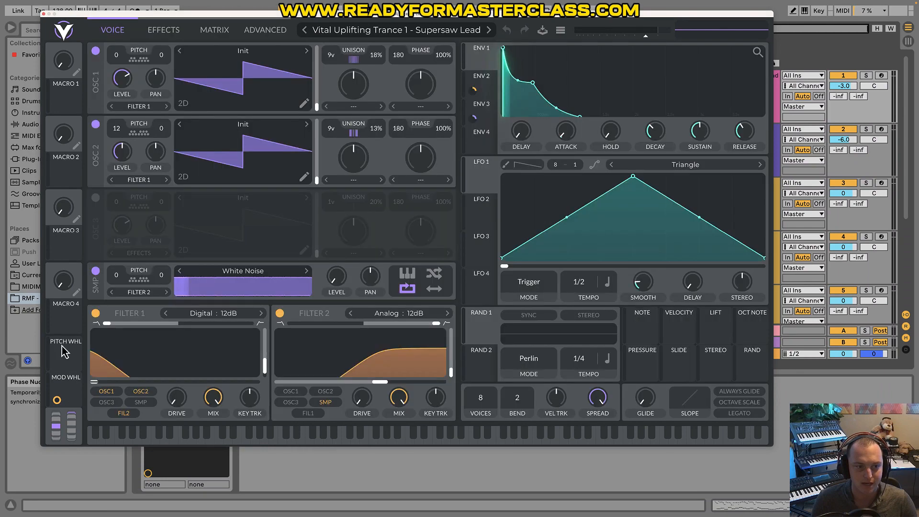
{"action": "left_click_drag", "start_coordinate": [74, 437], "coordinate": [72, 456]}
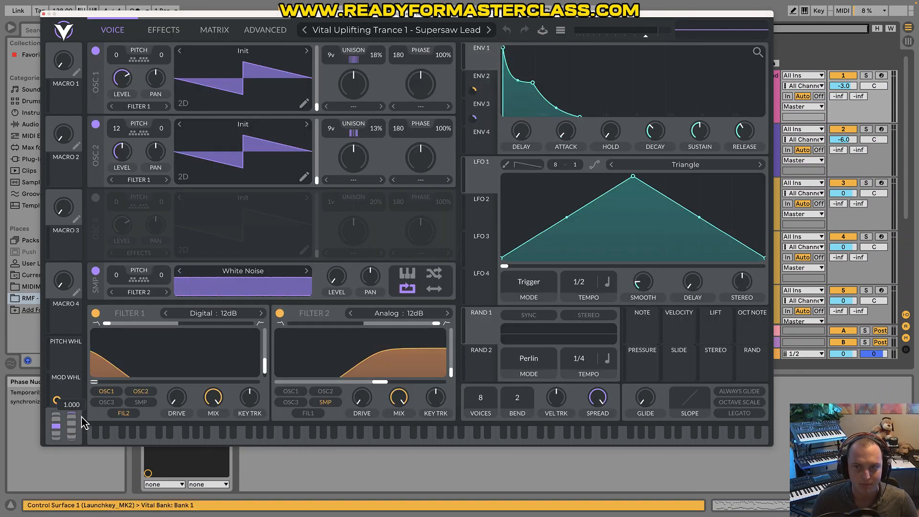
{"action": "left_click", "coordinate": [44, 14]}
- Expose Vital's Mod Wheel as a configured parameter on the Trance Lead and show its automation in a new lane
{"action": "left_click", "coordinate": [156, 381]}
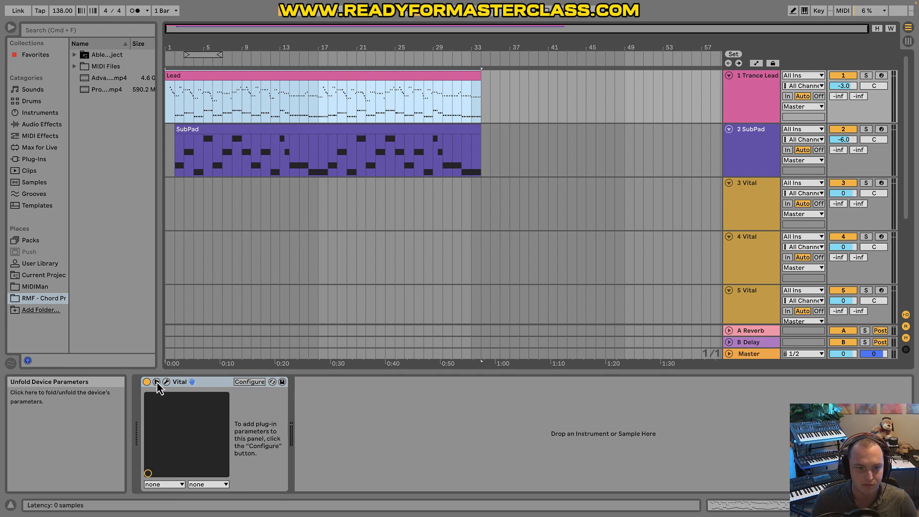
{"action": "left_click", "coordinate": [249, 381]}
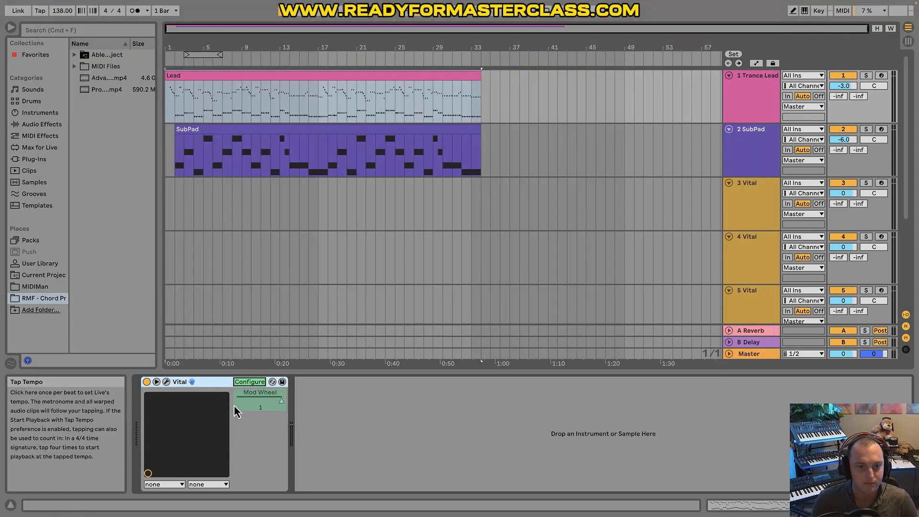
{"action": "left_click", "coordinate": [44, 15]}
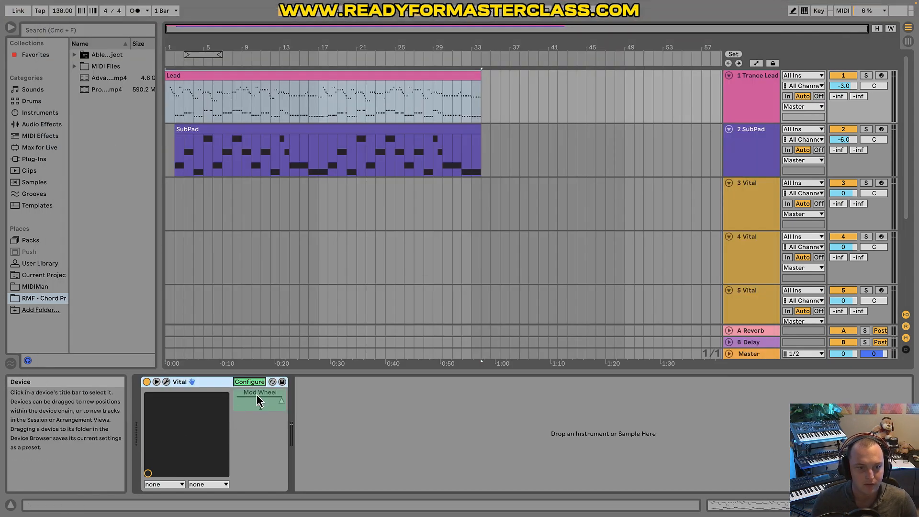
{"action": "right_click", "coordinate": [260, 404]}
{"action": "left_click", "coordinate": [280, 414]}
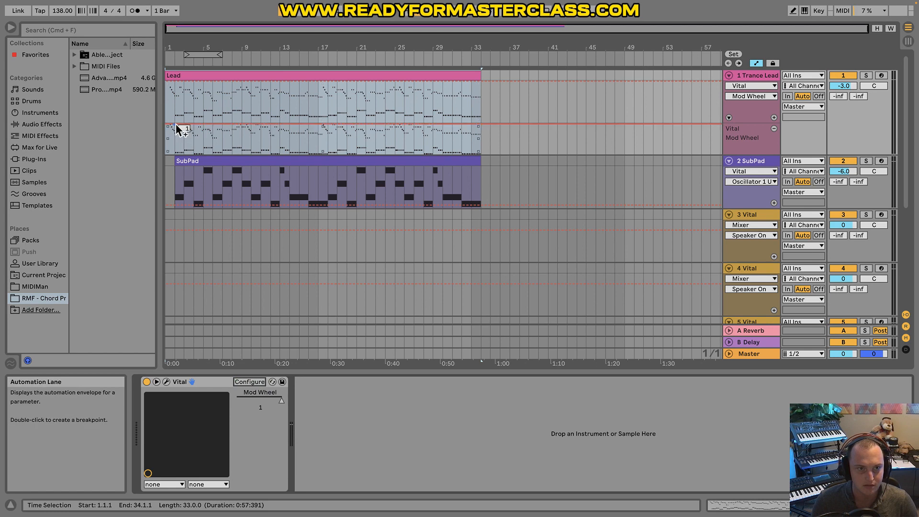
- Automate the Trance Lead's Mod Wheel with a curve rising from 0 to 1 across the Lead clip
{"action": "left_click_drag", "start_coordinate": [179, 129], "coordinate": [182, 152]}
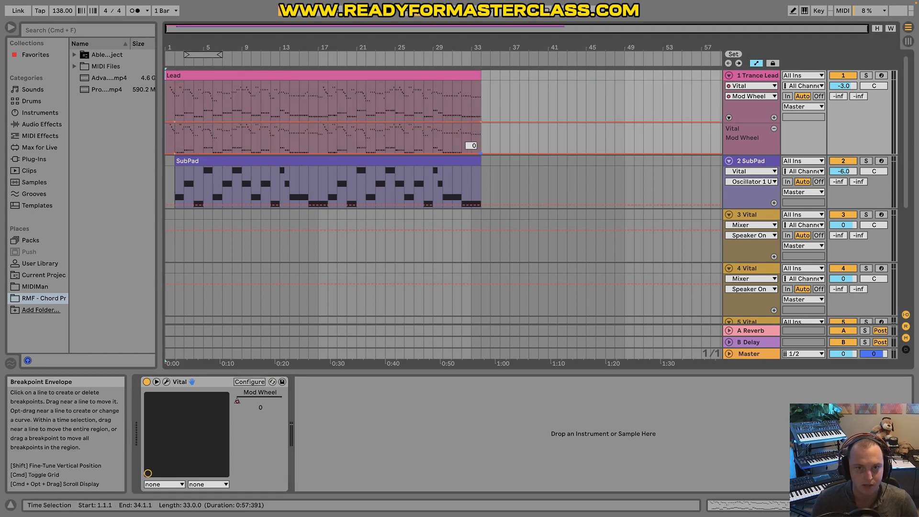
{"action": "left_click_drag", "start_coordinate": [479, 151], "coordinate": [428, 134]}
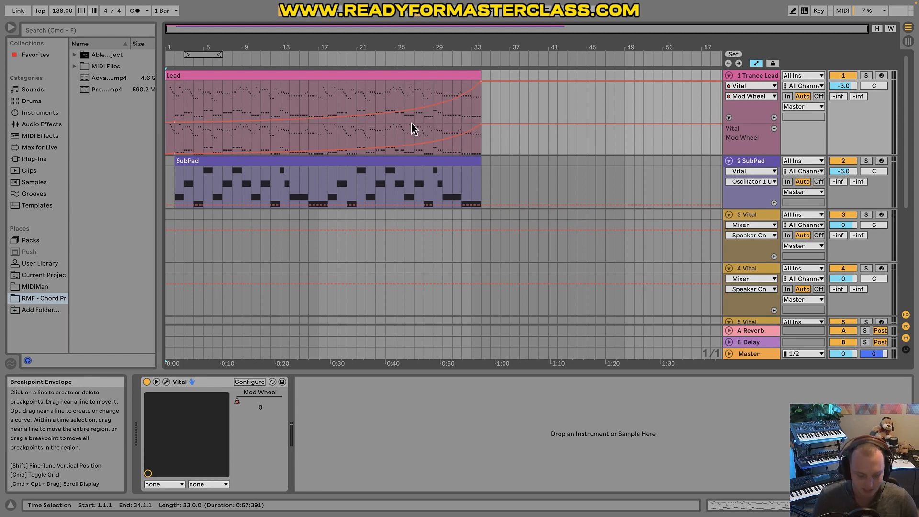
{"action": "key", "text": "a"}
- Duplicate the Lead and SubPad clips so a second repetition of both begins at bar 34
{"action": "left_click", "coordinate": [351, 78]}
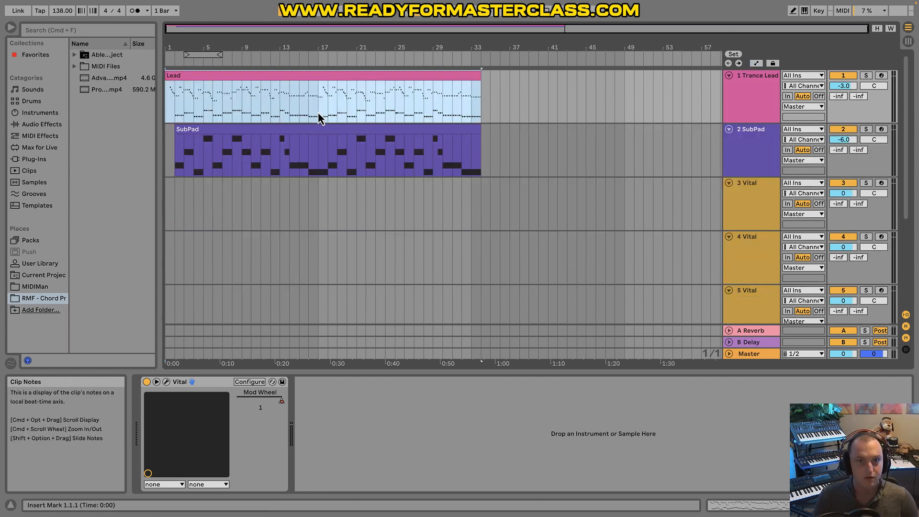
{"action": "key", "text": "super+d"}
{"action": "left_click", "coordinate": [298, 129]}
{"action": "key", "text": "super+d"}
{"action": "left_click_drag", "start_coordinate": [306, 48], "coordinate": [458, 48]}
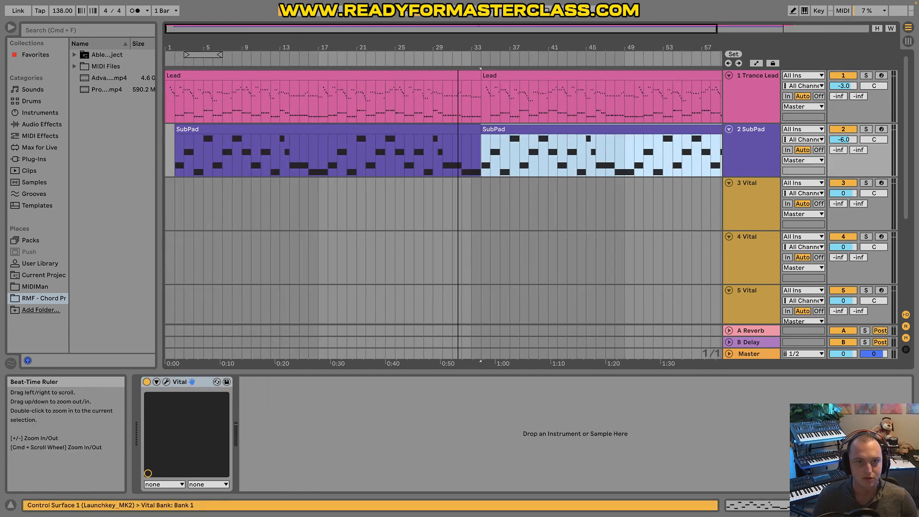
- Play the arrangement from the beginning and select the duplicated Lead clip to compare its opening bar
{"action": "left_click", "coordinate": [171, 103]}
{"action": "key", "text": "space"}
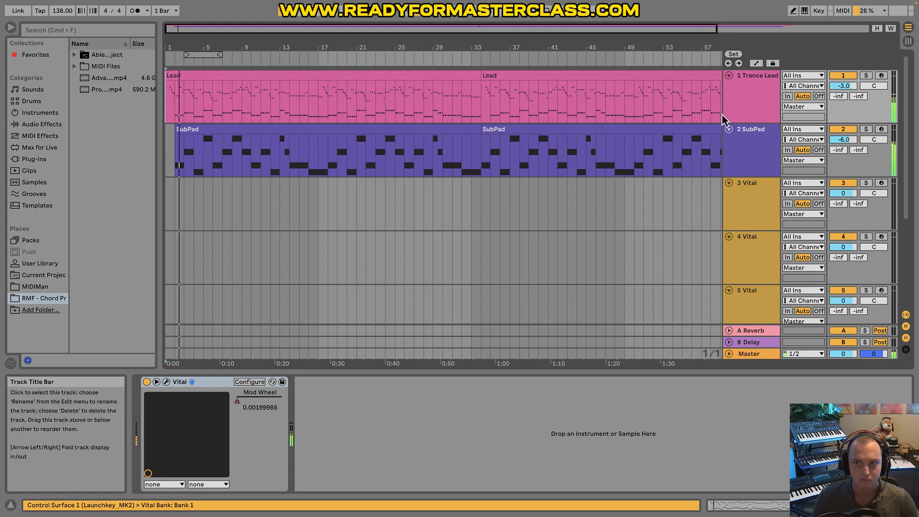
{"action": "left_click", "coordinate": [498, 80]}
{"action": "mouse_move", "coordinate": [498, 80]}
{"action": "left_mouse_down"}
{"action": "mouse_move", "coordinate": [489, 79]}
{"action": "mouse_move", "coordinate": [497, 85]}
{"action": "left_mouse_up"}
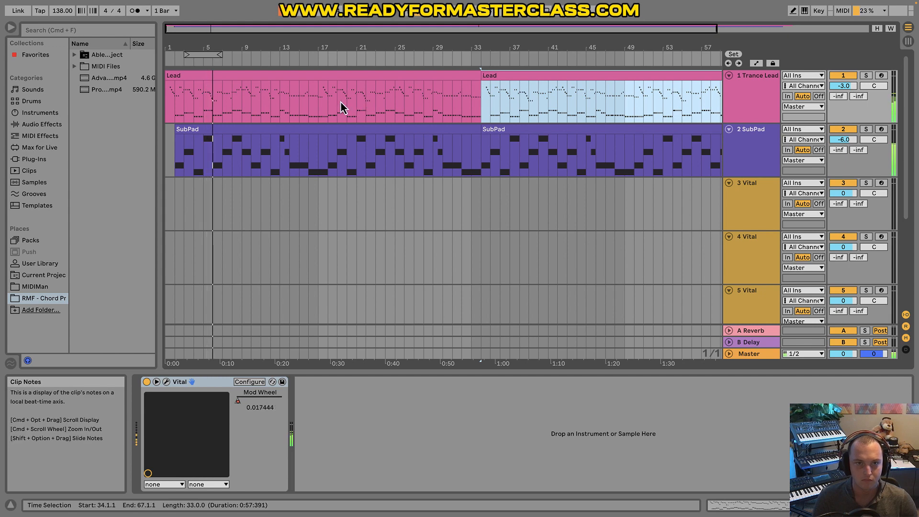
- Copy bar 17 of the Lead over bar 33, and repeat the Lead from bar 2 onward starting at bar 34
{"action": "left_click", "coordinate": [325, 105]}
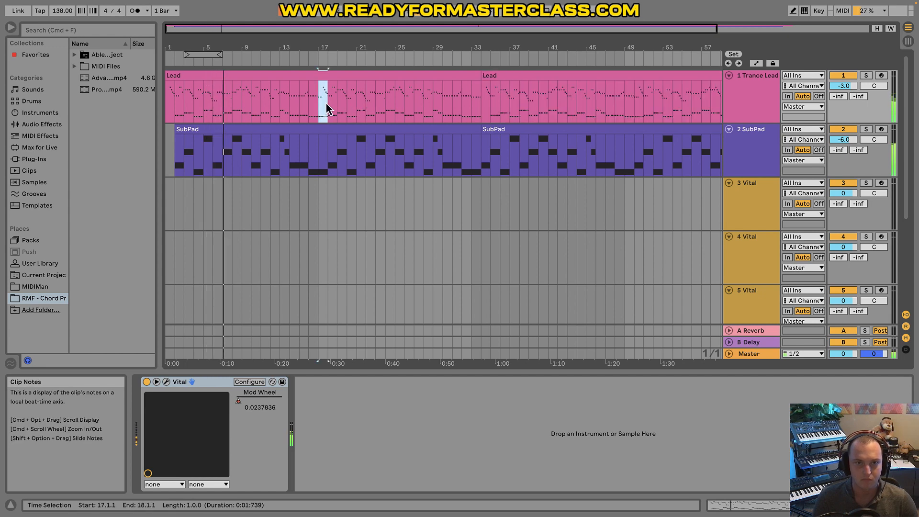
{"action": "left_click", "coordinate": [472, 114]}
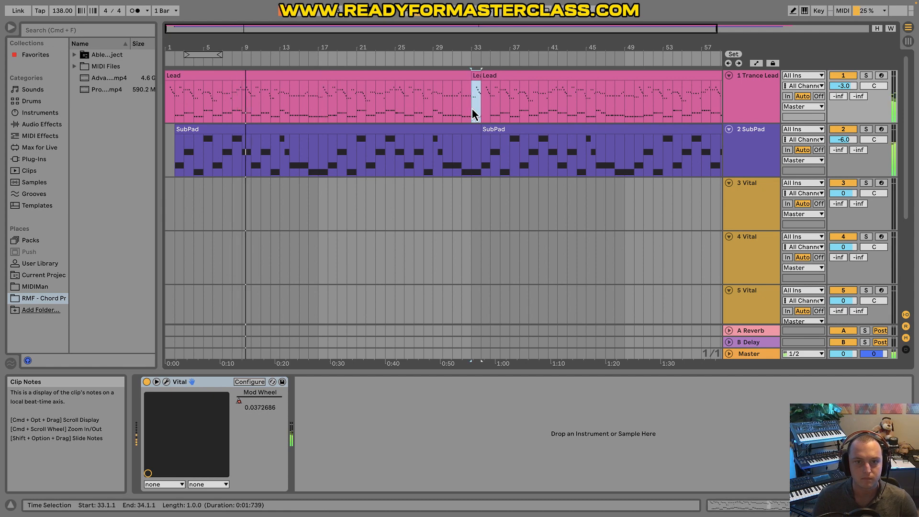
{"action": "left_click_drag", "start_coordinate": [181, 105], "coordinate": [473, 106]}
{"action": "key", "text": "super+d"}
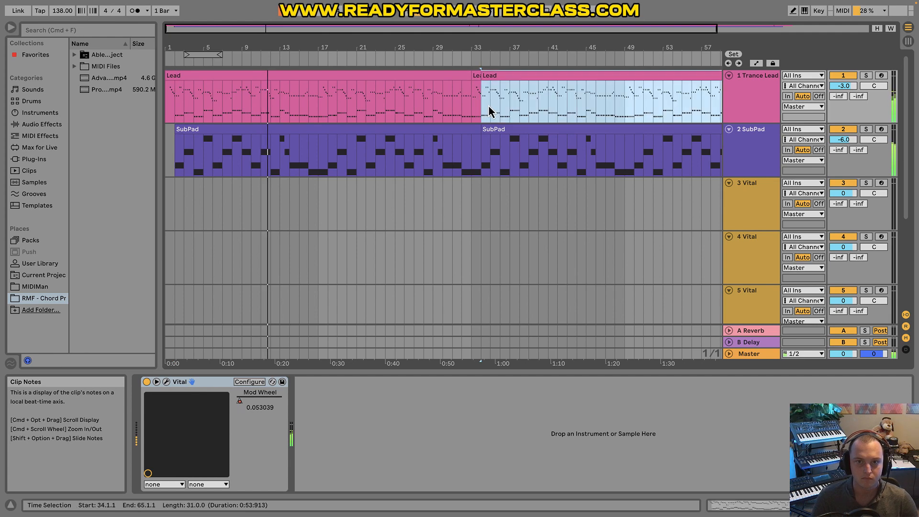
- Reshape the Mod Wheel automation so it curves up to 1 at bar 18 and holds there until bar 33
{"action": "key", "text": "a"}
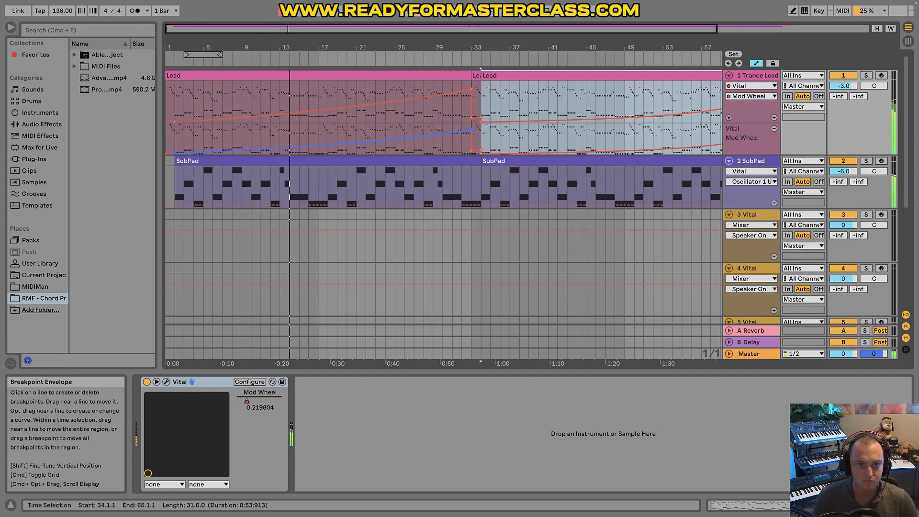
{"action": "mouse_move", "coordinate": [325, 142]}
{"action": "left_mouse_down"}
{"action": "mouse_move", "coordinate": [327, 126]}
{"action": "mouse_move", "coordinate": [318, 149]}
{"action": "mouse_move", "coordinate": [321, 132]}
{"action": "left_mouse_up"}
{"action": "left_click_drag", "start_coordinate": [472, 129], "coordinate": [471, 122]}
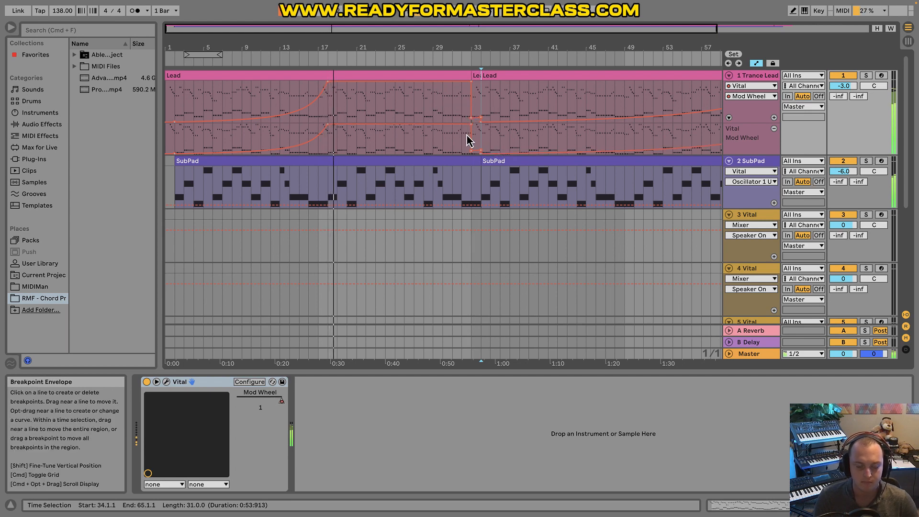
- Restart playback from the beginning and raise the starting value of the Mod Wheel automation to about 0.2
{"action": "left_click", "coordinate": [225, 48]}
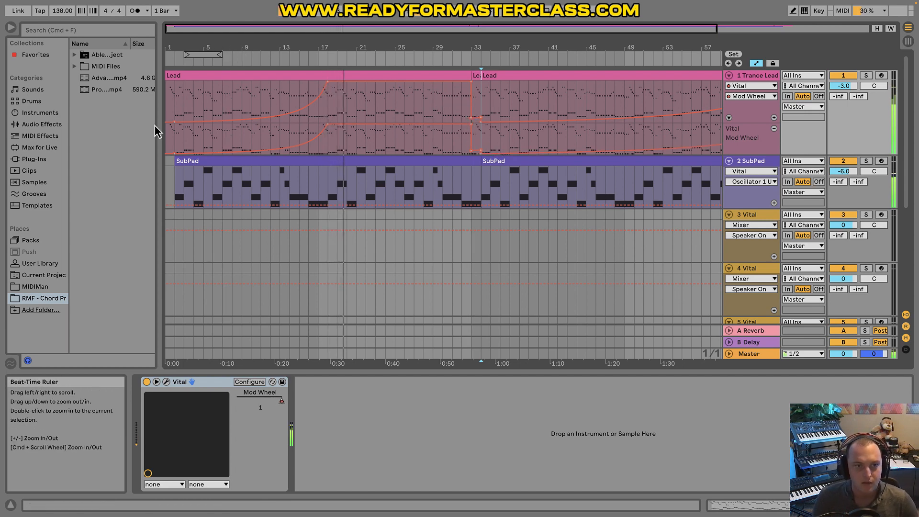
{"action": "left_click", "coordinate": [169, 148]}
{"action": "key", "text": "space"}
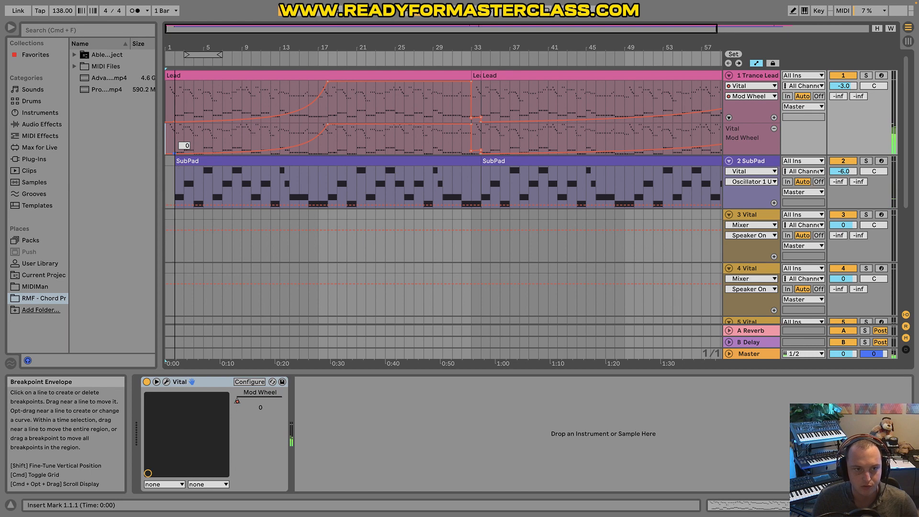
{"action": "key", "text": "space"}
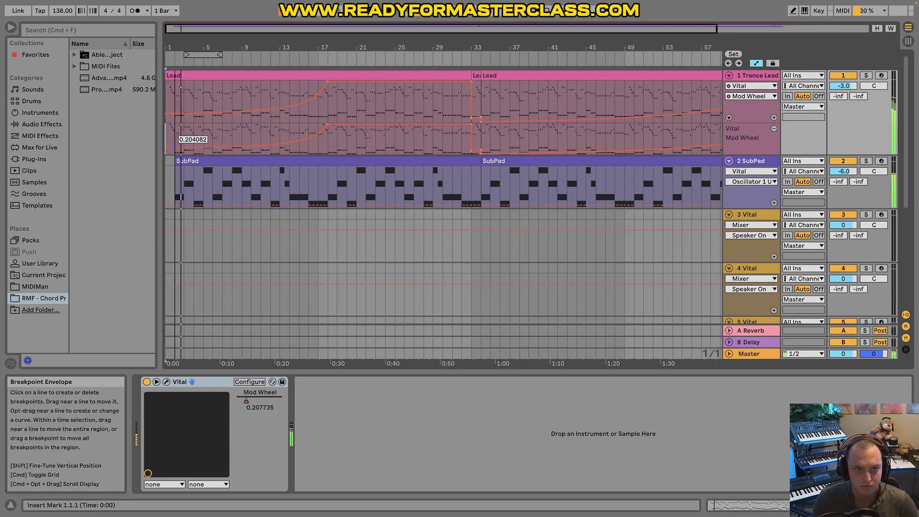
- Soften the Mod Wheel curve leading to bar 18 and extend its full value through bar 33
{"action": "left_click", "coordinate": [225, 145]}
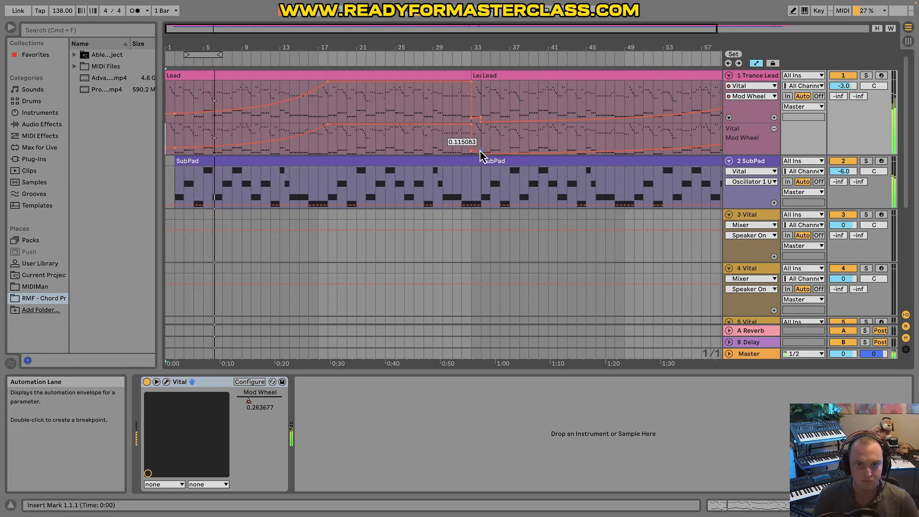
{"action": "left_click_drag", "start_coordinate": [471, 151], "coordinate": [481, 124]}
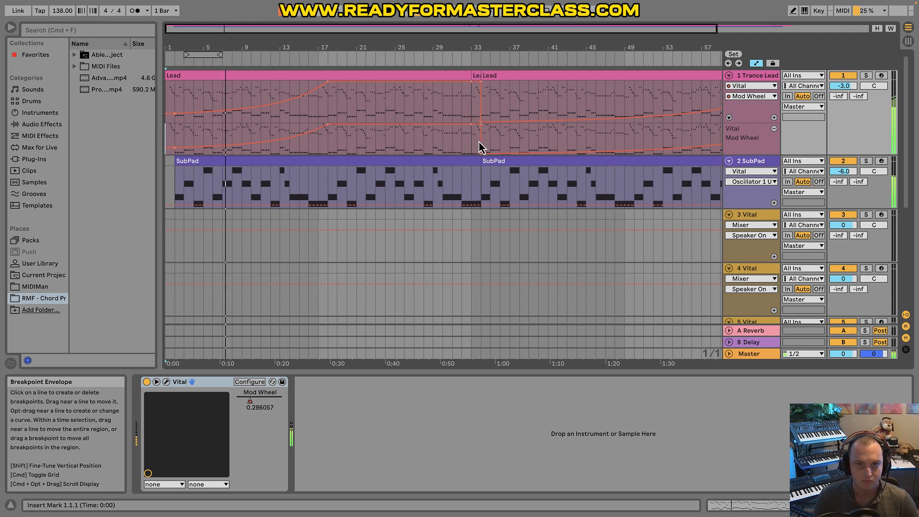
{"action": "key", "text": "a"}
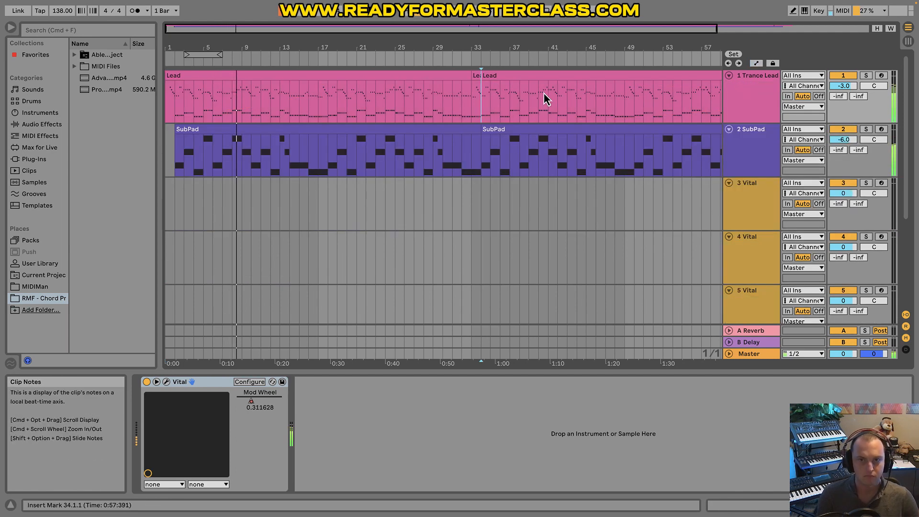
- Delete the repeated Lead and SubPad clips from bar 34 onward and check the remaining automation
{"action": "left_click", "coordinate": [549, 85]}
{"action": "key", "text": "Delete"}
{"action": "left_click", "coordinate": [543, 130]}
{"action": "key", "text": "Delete"}
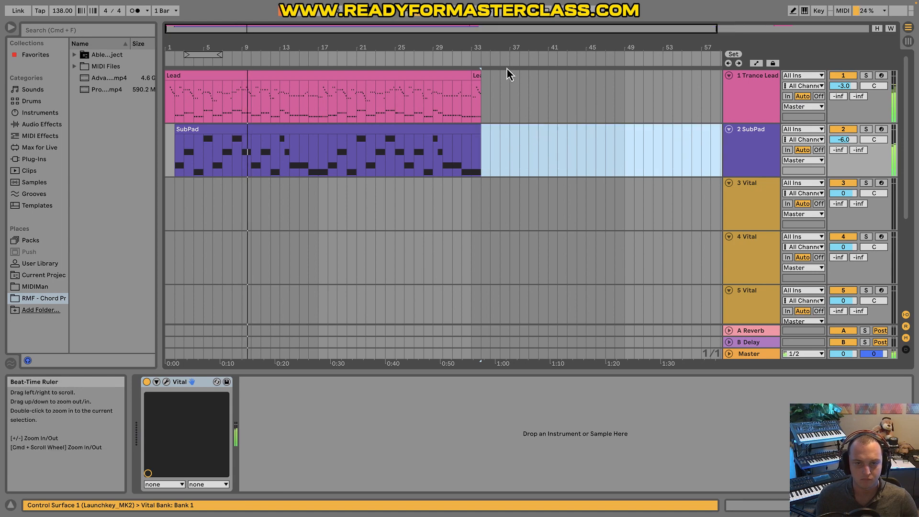
{"action": "key", "text": "a"}
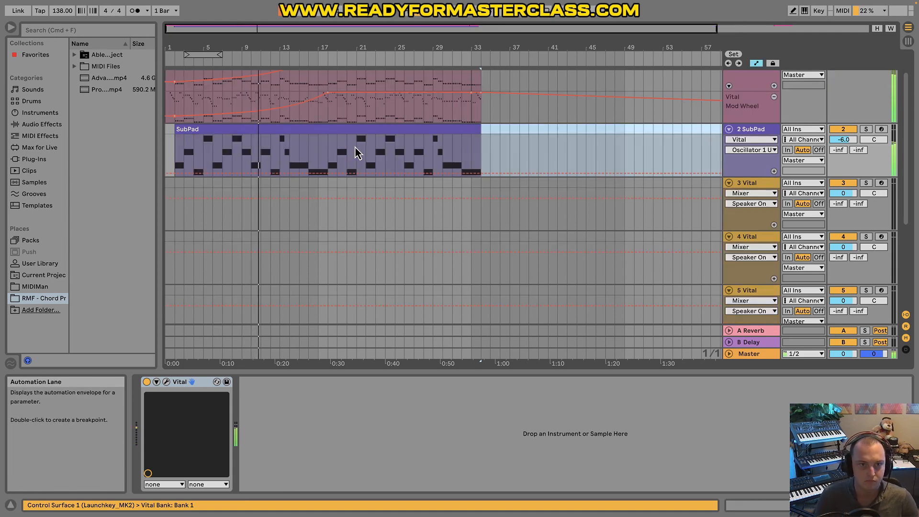
{"action": "key", "text": "a"}
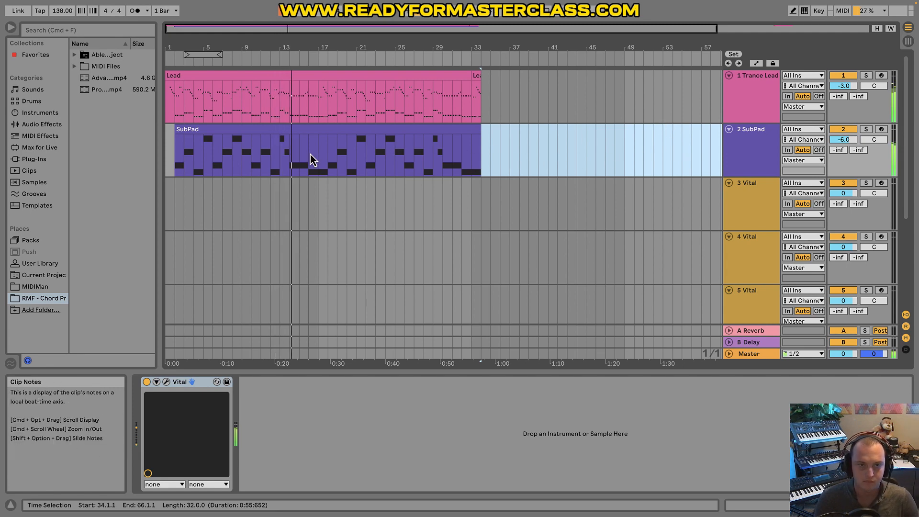
- Lower the SubPad track's volume to -7.0 dB while both tracks play
{"action": "left_click_drag", "start_coordinate": [312, 156], "coordinate": [321, 160]}
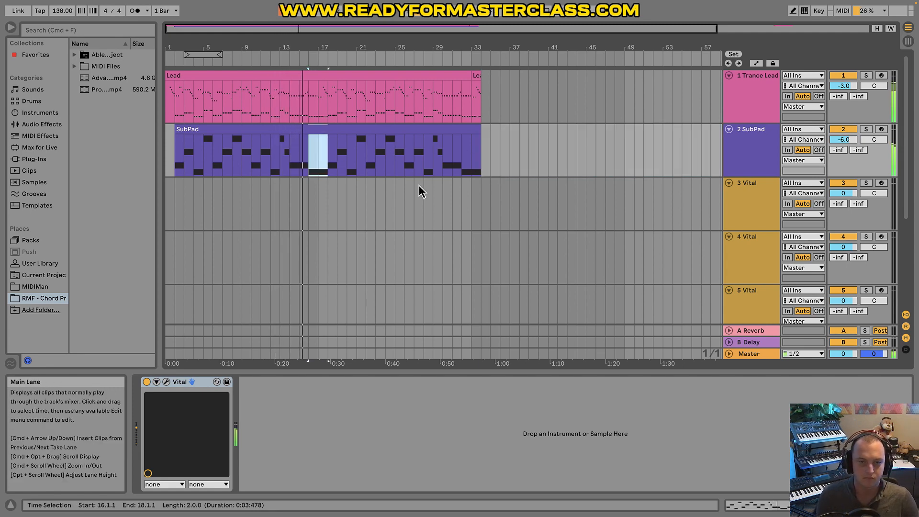
{"action": "left_click", "coordinate": [423, 183]}
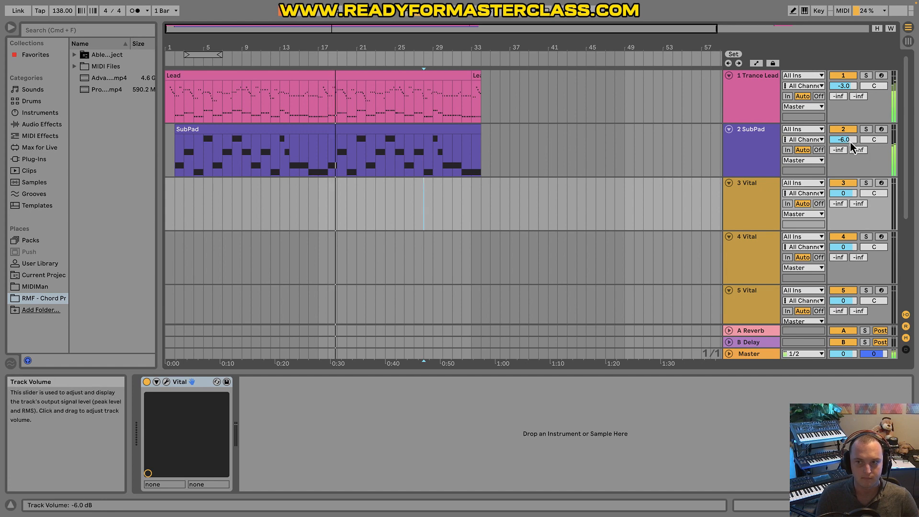
{"action": "left_click_drag", "start_coordinate": [843, 139], "coordinate": [843, 144]}
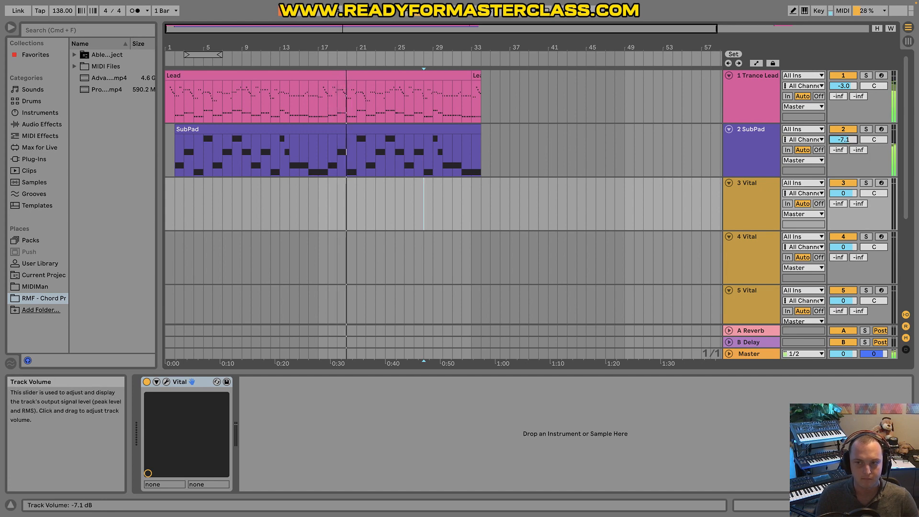
{"action": "left_click_drag", "start_coordinate": [843, 144], "coordinate": [843, 142]}
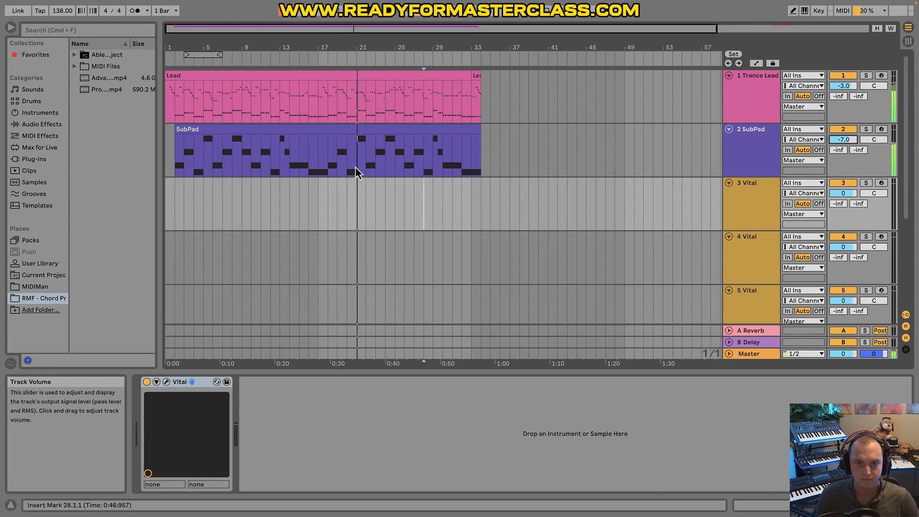
- Open the SubPad clip's notes and shrink the note editor to give the arrangement more room
{"action": "double_click", "coordinate": [275, 130]}
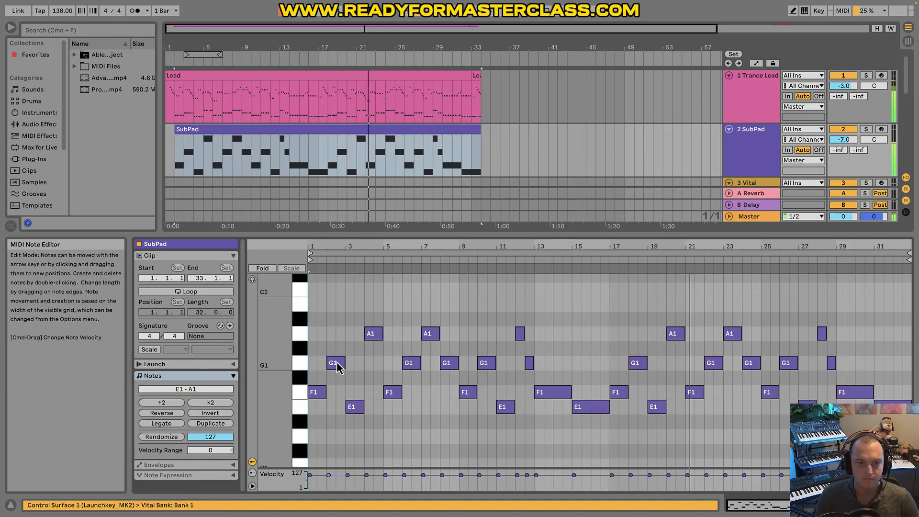
{"action": "key", "text": "a"}
{"action": "key", "text": "a"}
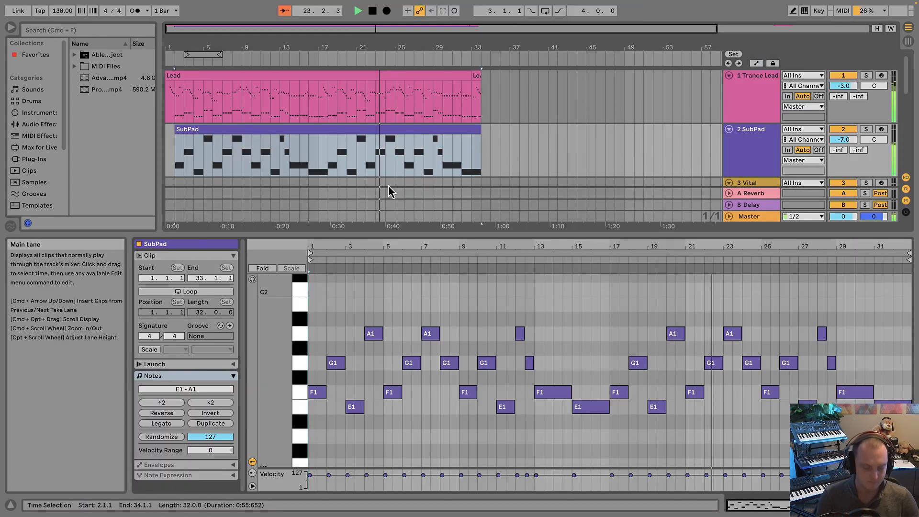
{"action": "left_click_drag", "start_coordinate": [478, 129], "coordinate": [505, 317]}
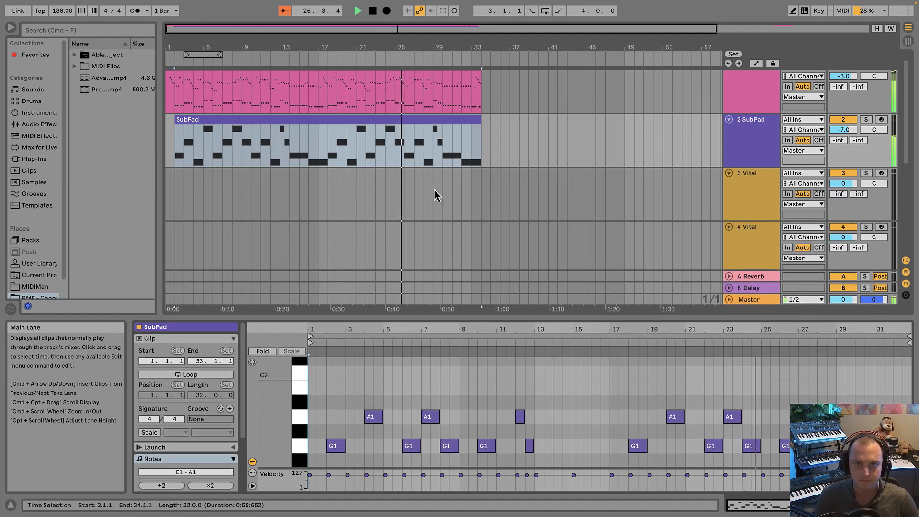